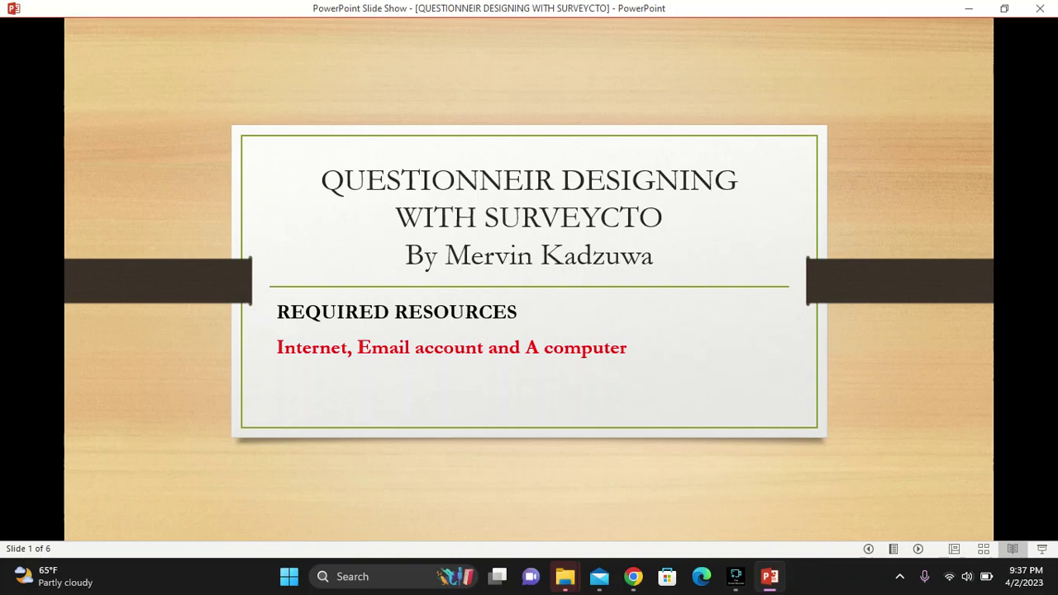
Advance the slide show past slide 2 to the SurveyCTO Form Designer screenshot
{"action": "key", "text": "Right"}
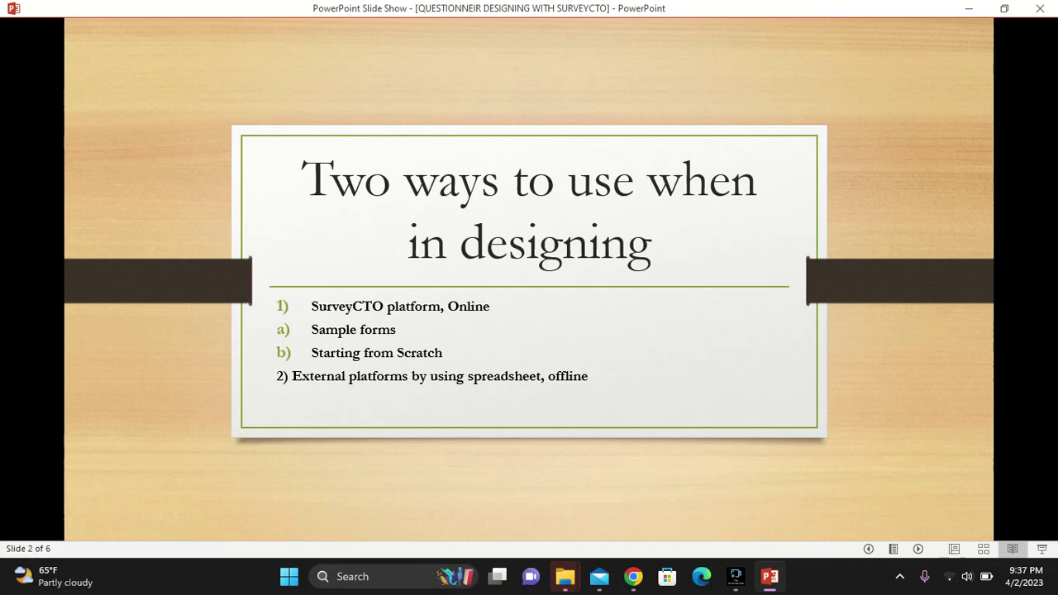
{"action": "key", "text": "Right"}
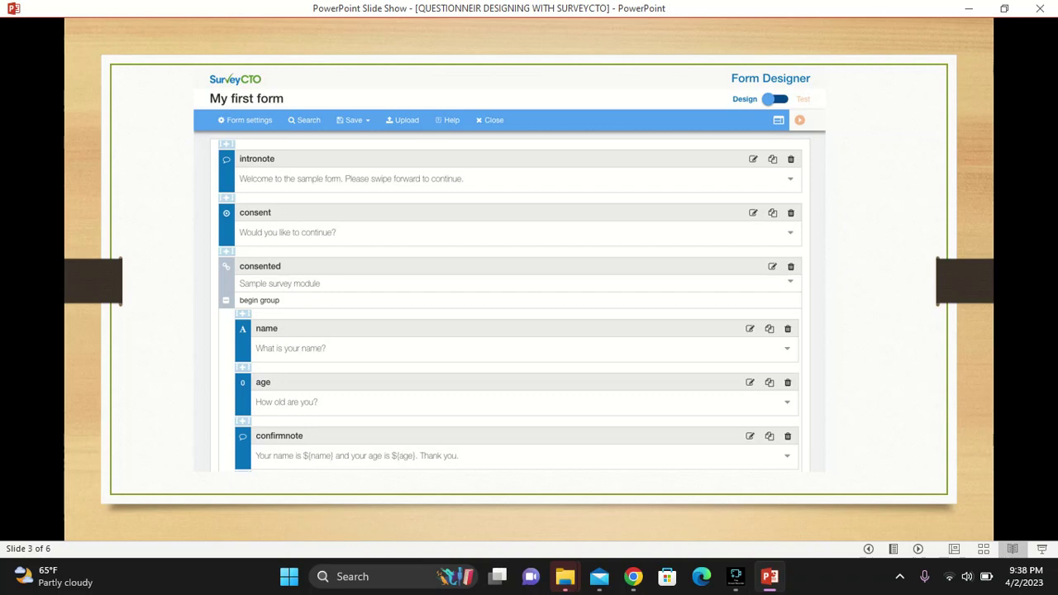
Step through the spreadsheet slide to slide 5, 'USING SURVEYCTO PLATFORM'
{"action": "key", "text": "Right"}
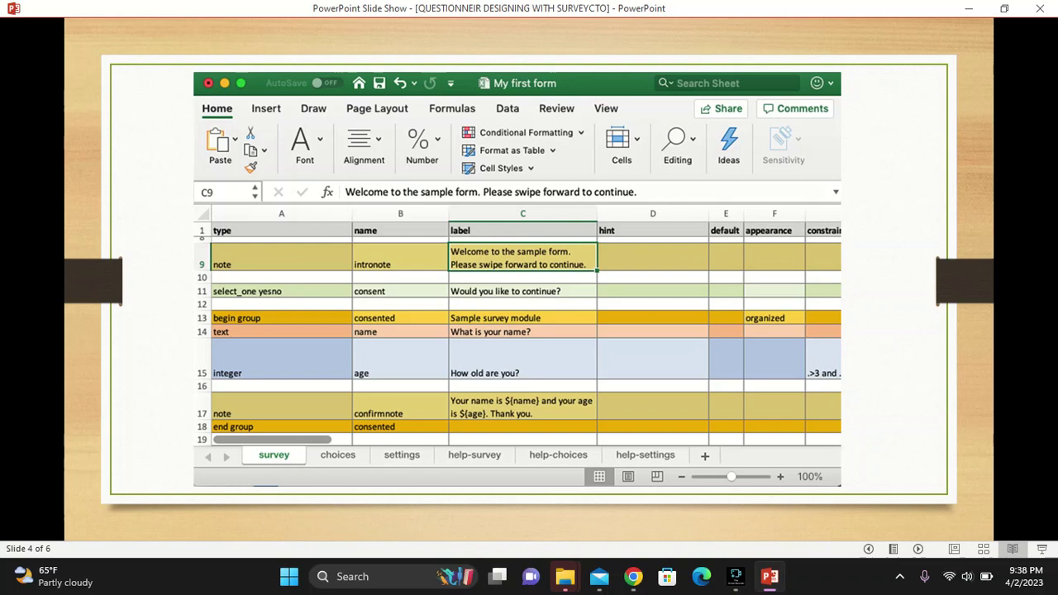
{"action": "key", "text": "Right"}
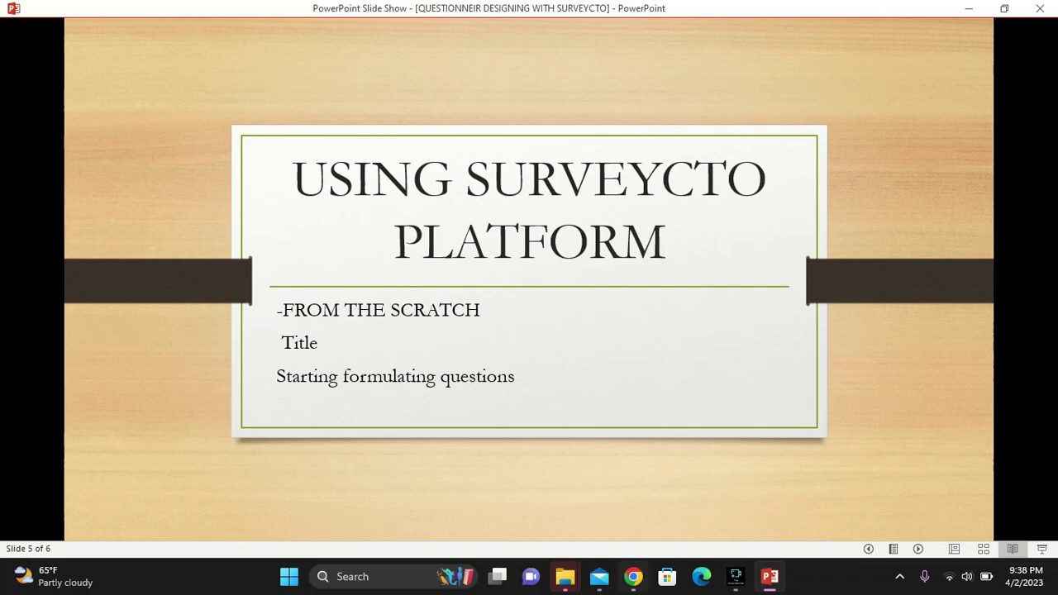
Search Google for 'surveycto login' in Chrome and open the SurveyCTO | Login result
{"action": "left_click", "coordinate": [633, 576]}
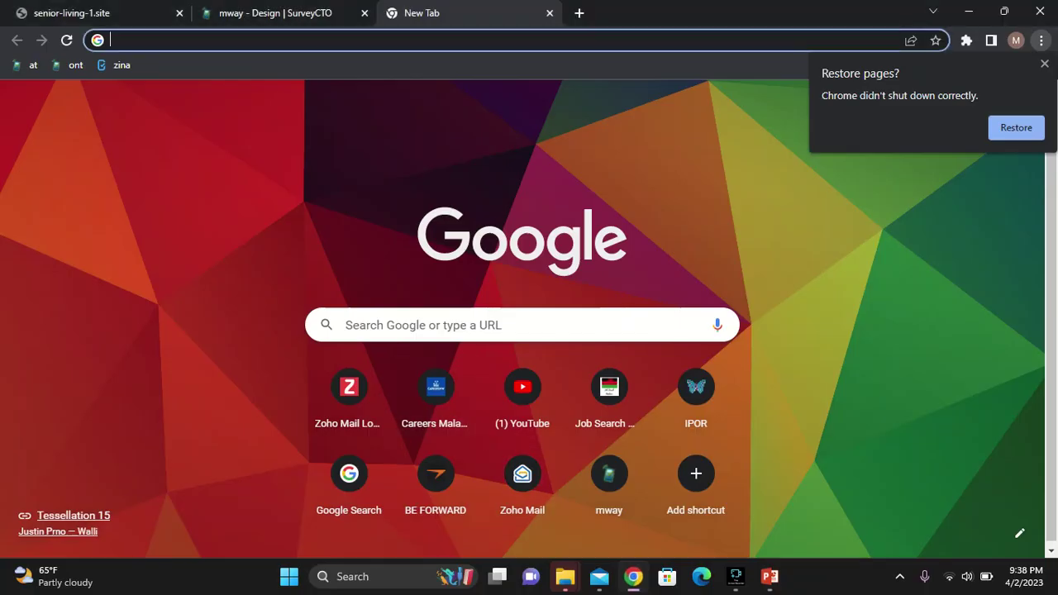
{"action": "left_click", "coordinate": [345, 325]}
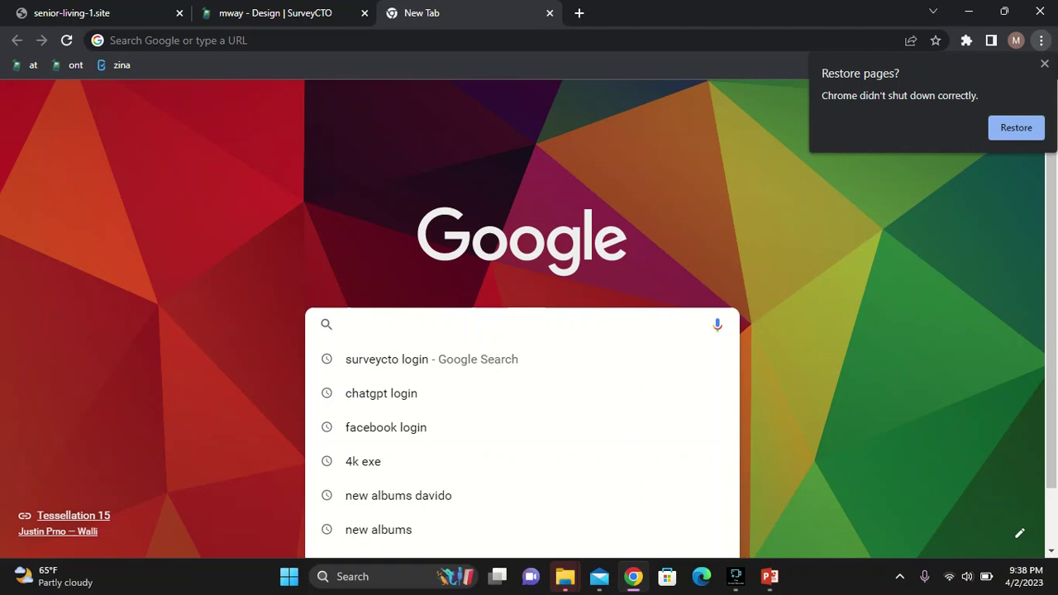
{"action": "key", "text": "Down"}
{"action": "key", "text": "Return"}
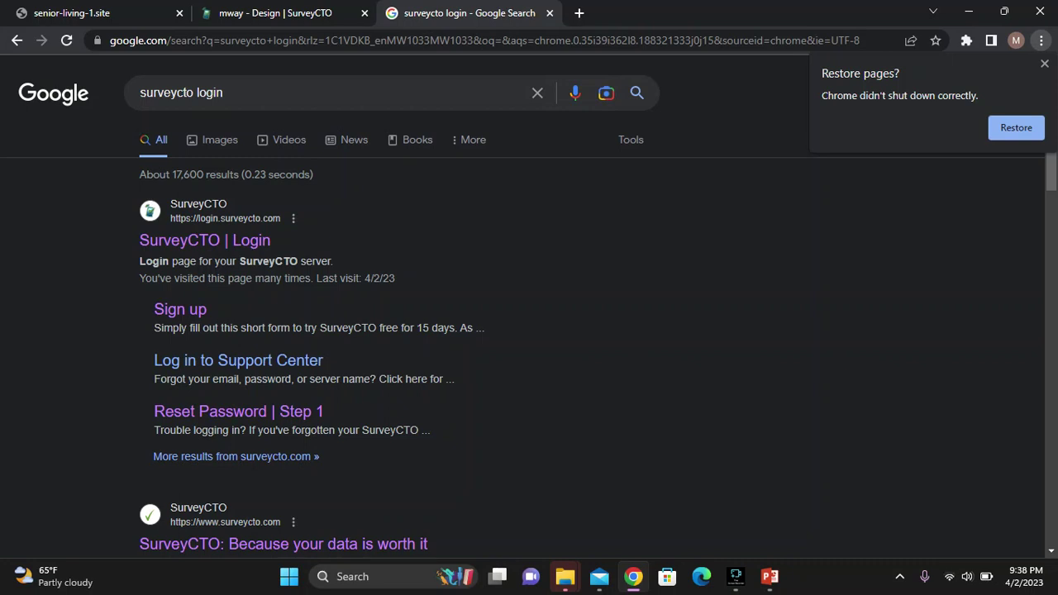
{"action": "left_click", "coordinate": [204, 240]}
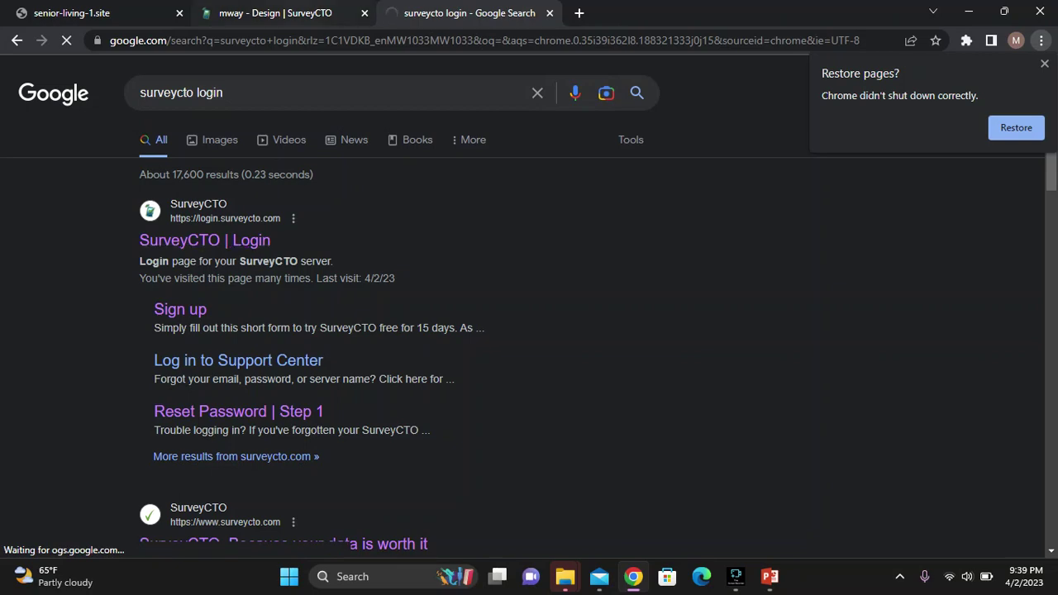
On the SurveyCTO Design tab, expand the + add bar at the bottom of the forms list
{"action": "key", "text": "ctrl+shift+Tab"}
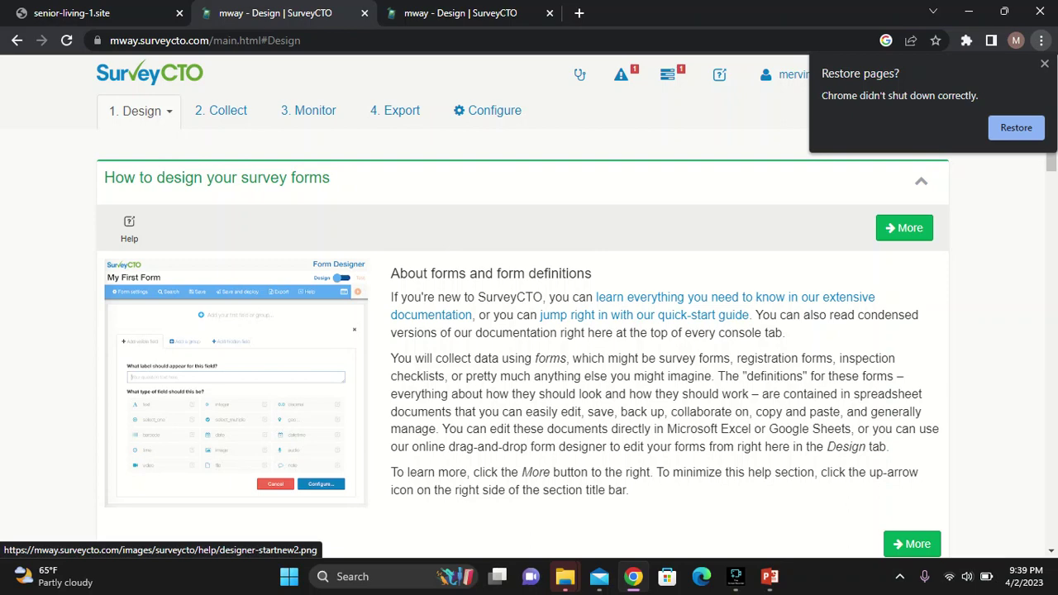
{"action": "scroll", "coordinate": [235, 380], "scroll_direction": "down", "scroll_amount": 7}
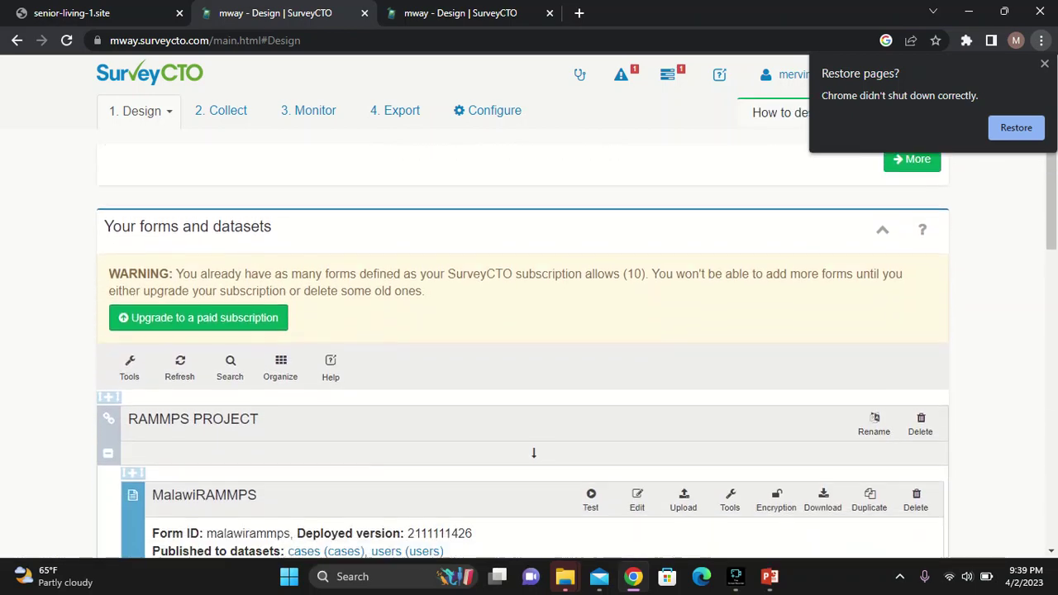
{"action": "scroll", "coordinate": [534, 298], "scroll_direction": "down", "scroll_amount": 15}
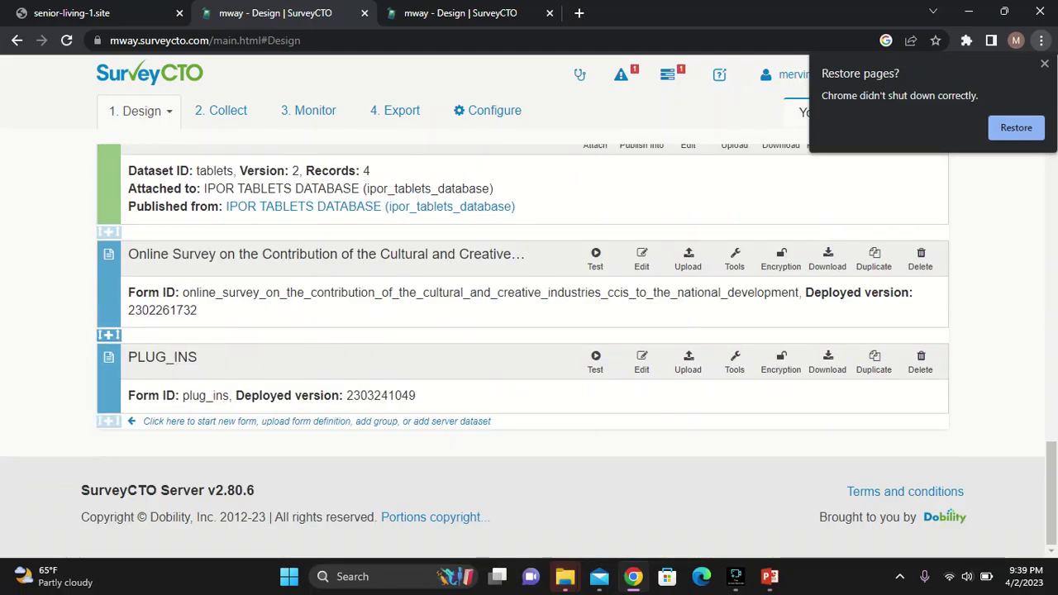
{"action": "scroll", "coordinate": [534, 332], "scroll_direction": "up", "scroll_amount": 10}
{"action": "scroll", "coordinate": [533, 331], "scroll_direction": "up", "scroll_amount": 12}
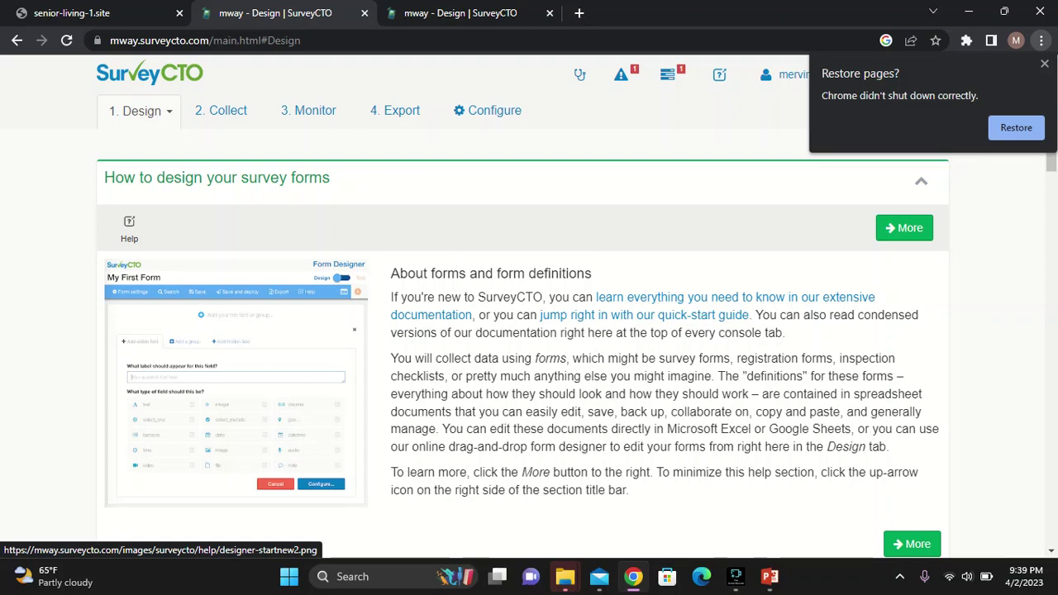
{"action": "scroll", "coordinate": [534, 331], "scroll_direction": "down", "scroll_amount": 15}
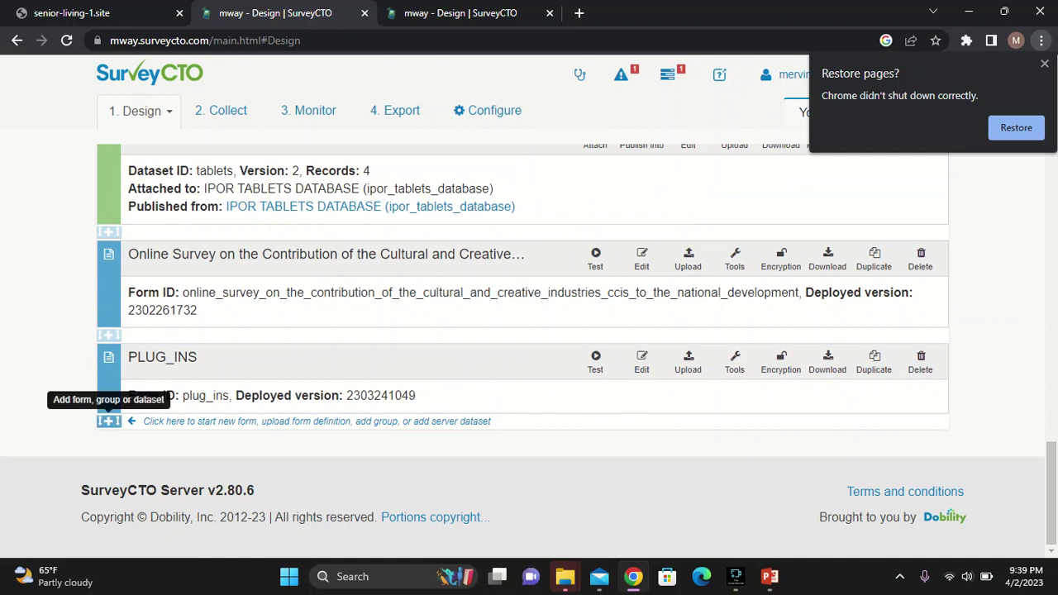
{"action": "left_click", "coordinate": [109, 421]}
{"action": "scroll", "coordinate": [529, 351], "scroll_direction": "down", "scroll_amount": 1}
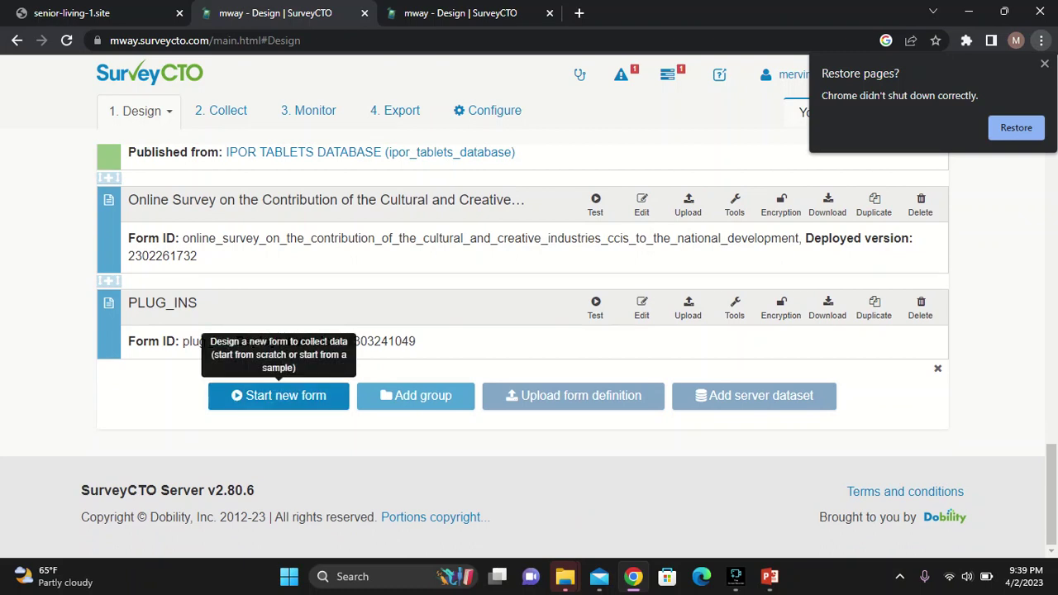
Start a new form titled 'Learning', letting the form ID fill in as 'learning'
{"action": "left_click", "coordinate": [278, 395]}
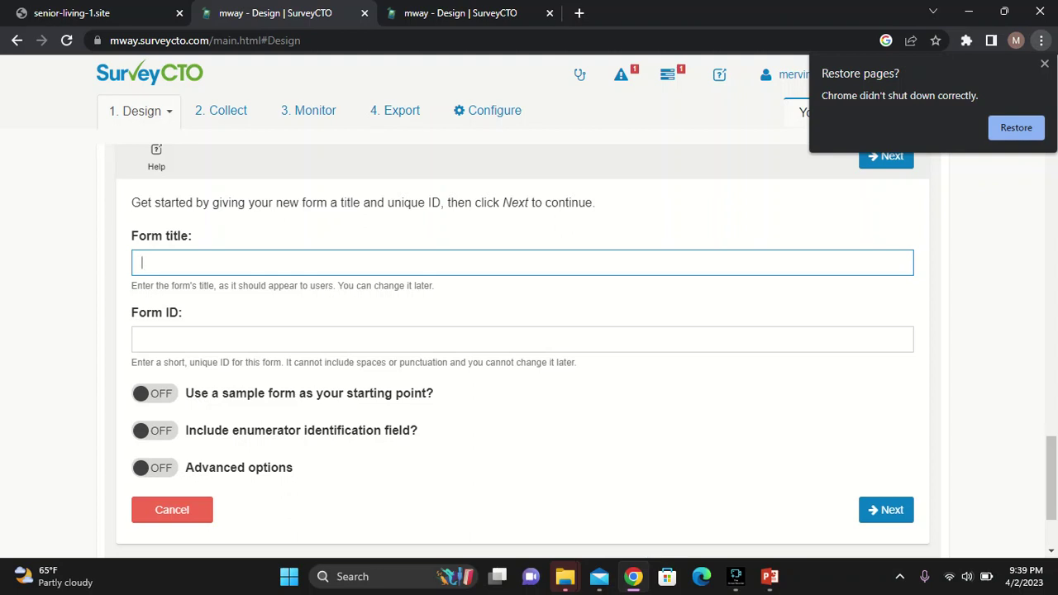
{"action": "type", "text": "Learningf"}
{"action": "key", "text": "BackSpace"}
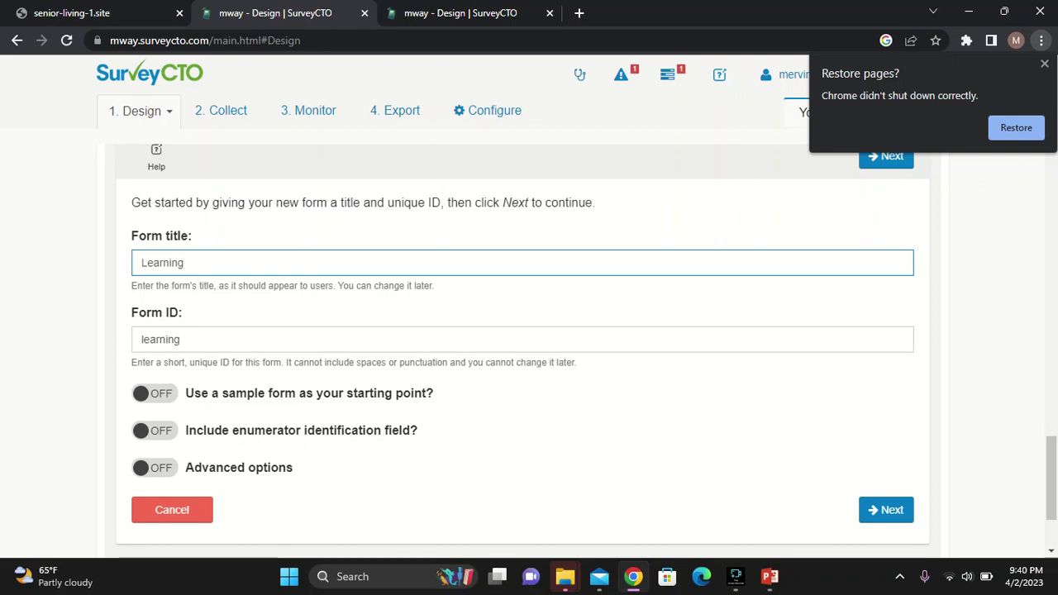
Toggle 'Use a sample form', browse the sample list, and finish creating the Learning form
{"action": "left_click", "coordinate": [154, 393]}
{"action": "scroll", "coordinate": [528, 347], "scroll_direction": "down", "scroll_amount": 3}
{"action": "scroll", "coordinate": [173, 413], "scroll_direction": "down", "scroll_amount": 1}
{"action": "scroll", "coordinate": [174, 225], "scroll_direction": "down", "scroll_amount": 1}
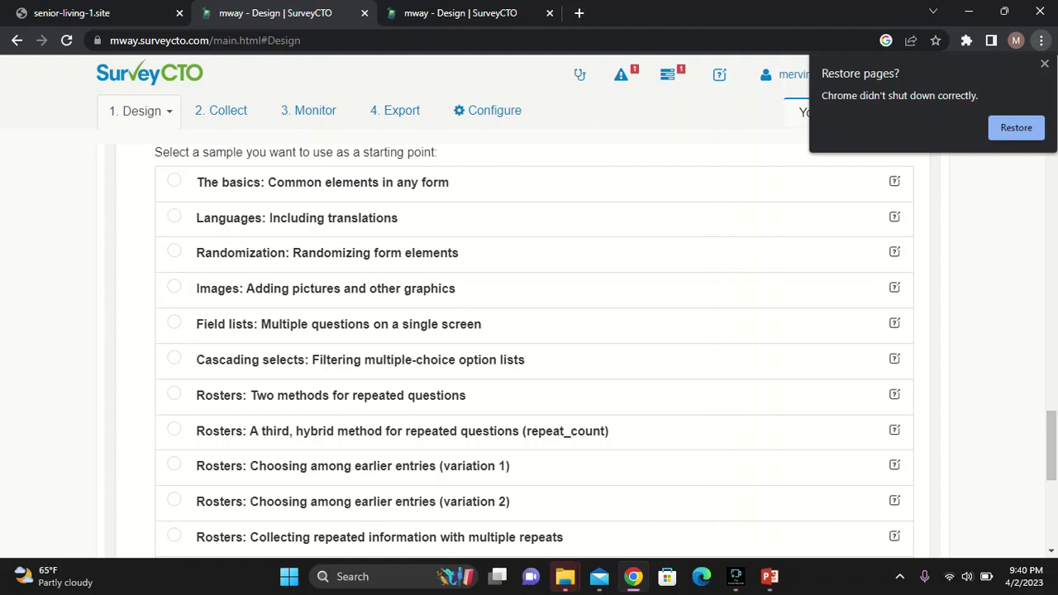
{"action": "scroll", "coordinate": [534, 347], "scroll_direction": "down", "scroll_amount": 1}
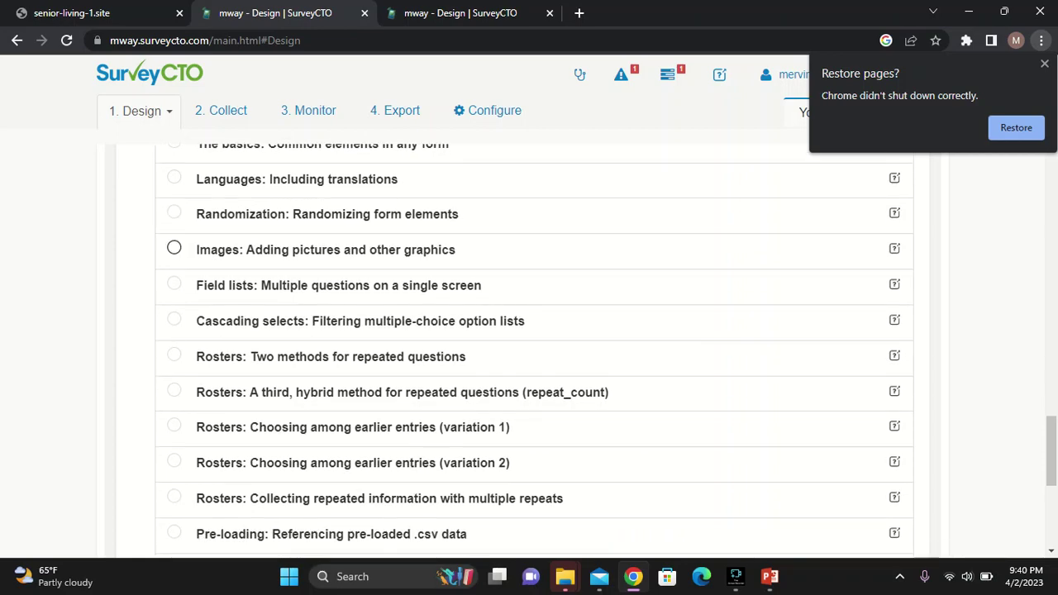
{"action": "scroll", "coordinate": [174, 283], "scroll_direction": "down", "scroll_amount": 1}
{"action": "scroll", "coordinate": [174, 283], "scroll_direction": "down", "scroll_amount": 3}
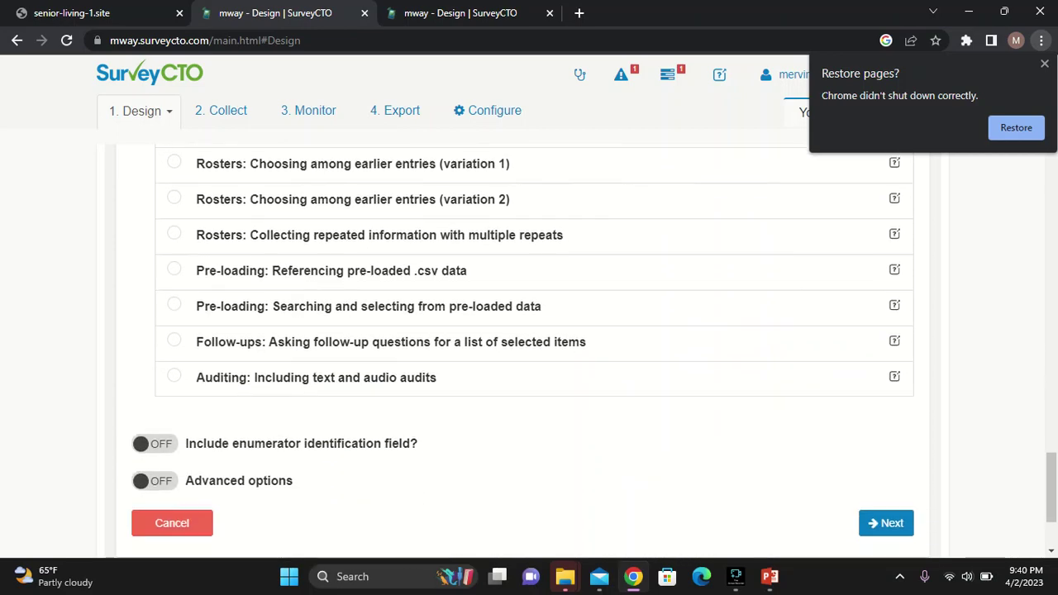
{"action": "scroll", "coordinate": [173, 376], "scroll_direction": "up", "scroll_amount": 3}
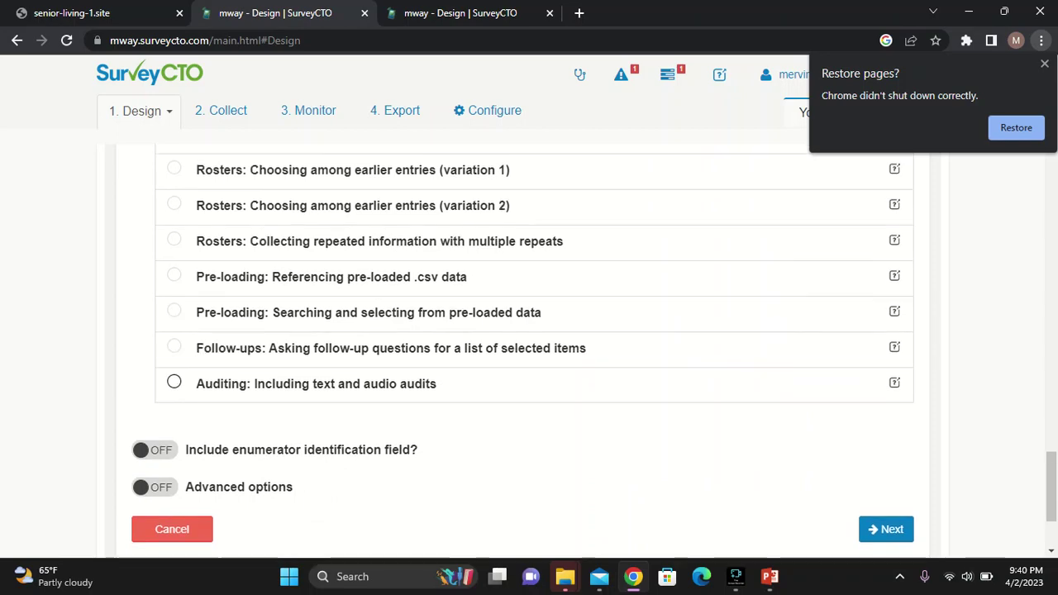
{"action": "scroll", "coordinate": [174, 381], "scroll_direction": "up", "scroll_amount": 3}
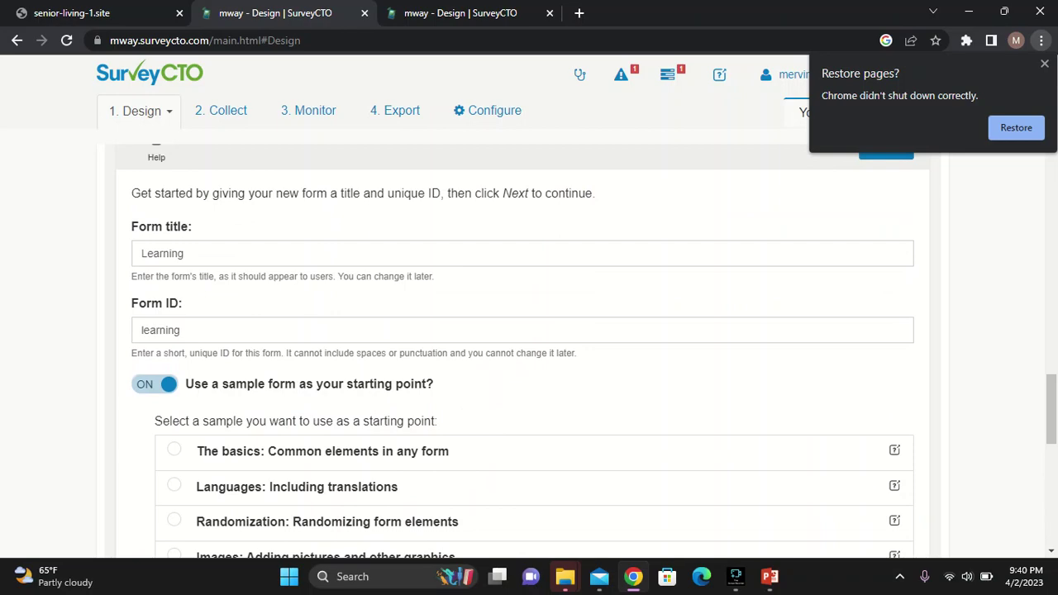
{"action": "scroll", "coordinate": [174, 380], "scroll_direction": "down", "scroll_amount": 8}
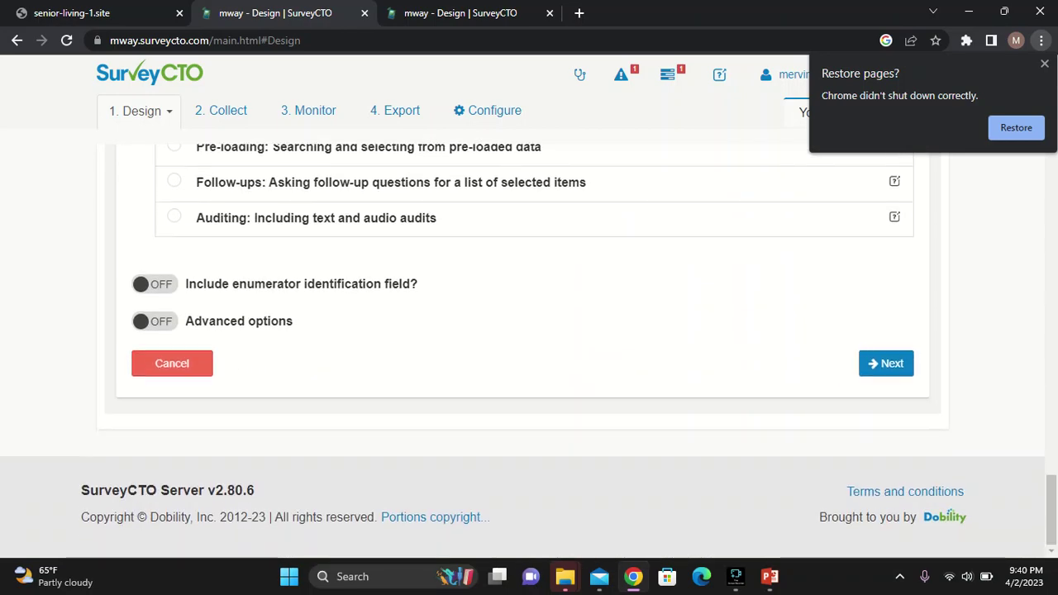
{"action": "scroll", "coordinate": [174, 380], "scroll_direction": "up", "scroll_amount": 3}
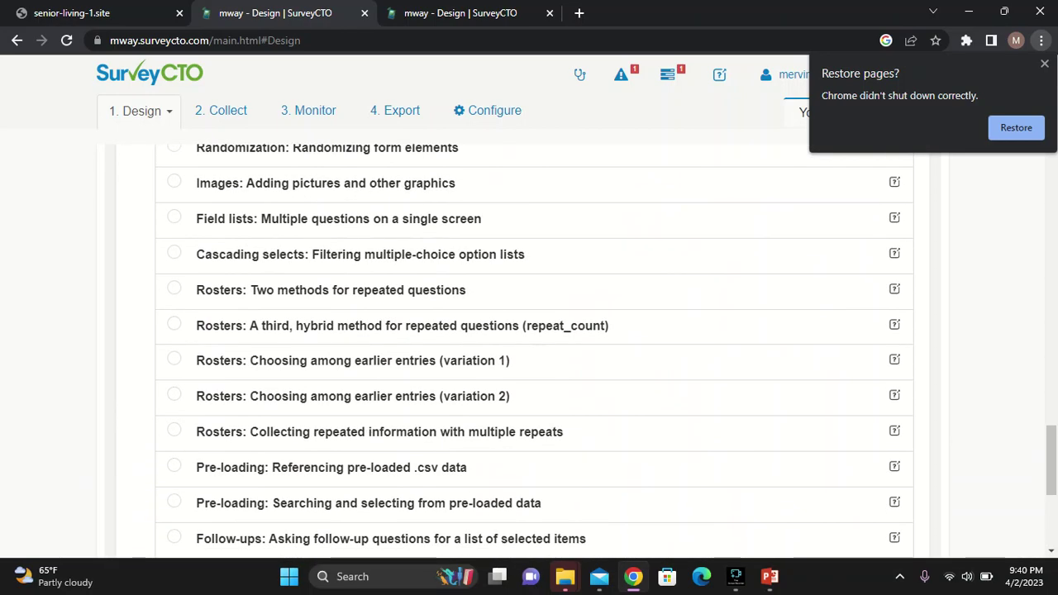
{"action": "scroll", "coordinate": [174, 380], "scroll_direction": "down", "scroll_amount": 3}
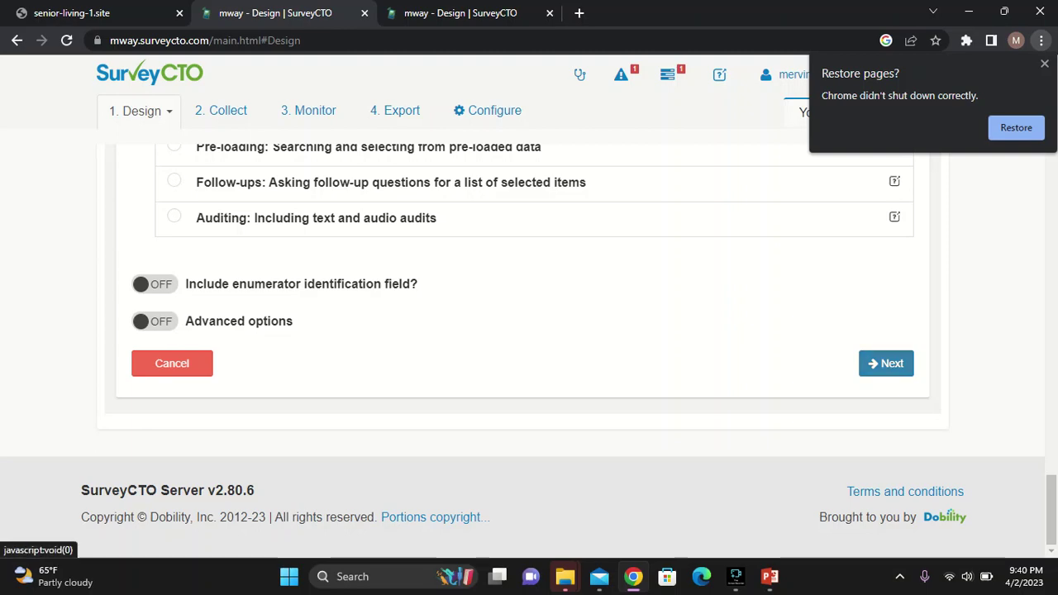
{"action": "left_click", "coordinate": [886, 363]}
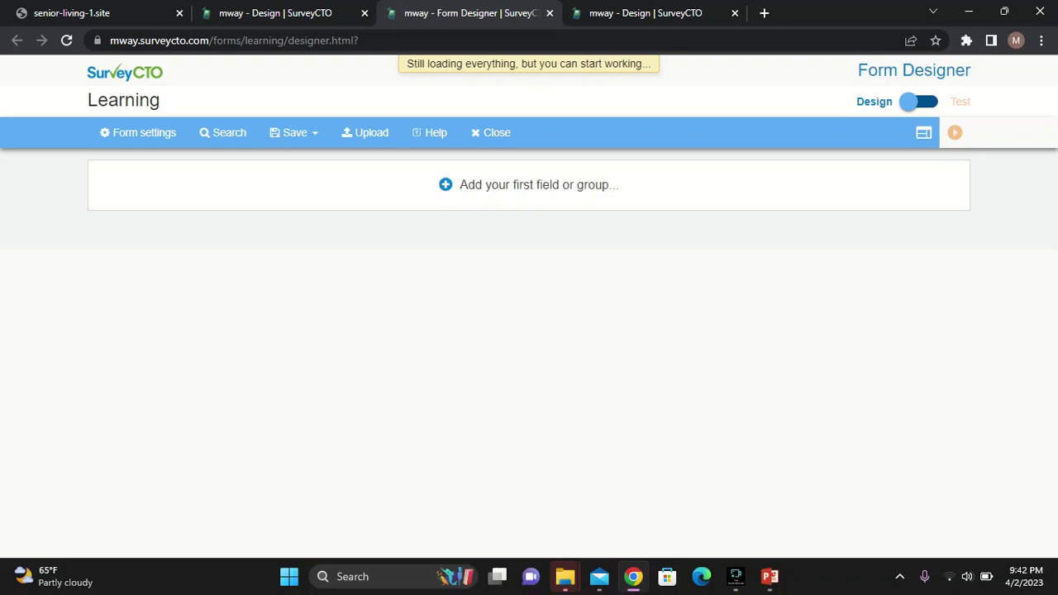
Add the form's first field with the label 'What is your name ?'
{"action": "left_click", "coordinate": [528, 184]}
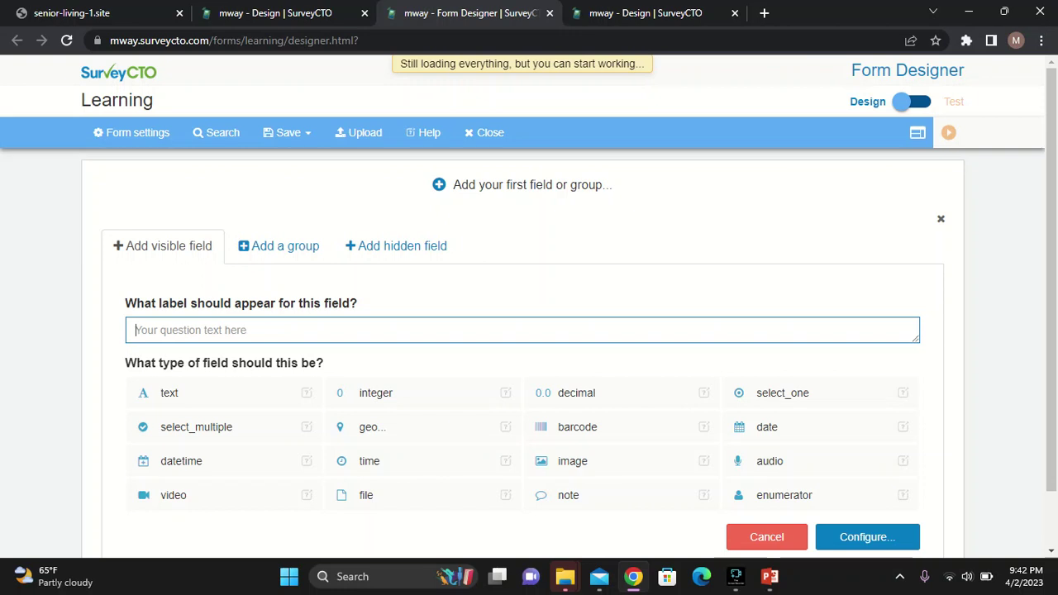
{"action": "type", "text": "What"}
{"action": "key", "text": "BackSpace"}
{"action": "key", "text": "BackSpace"}
{"action": "key", "text": "BackSpace"}
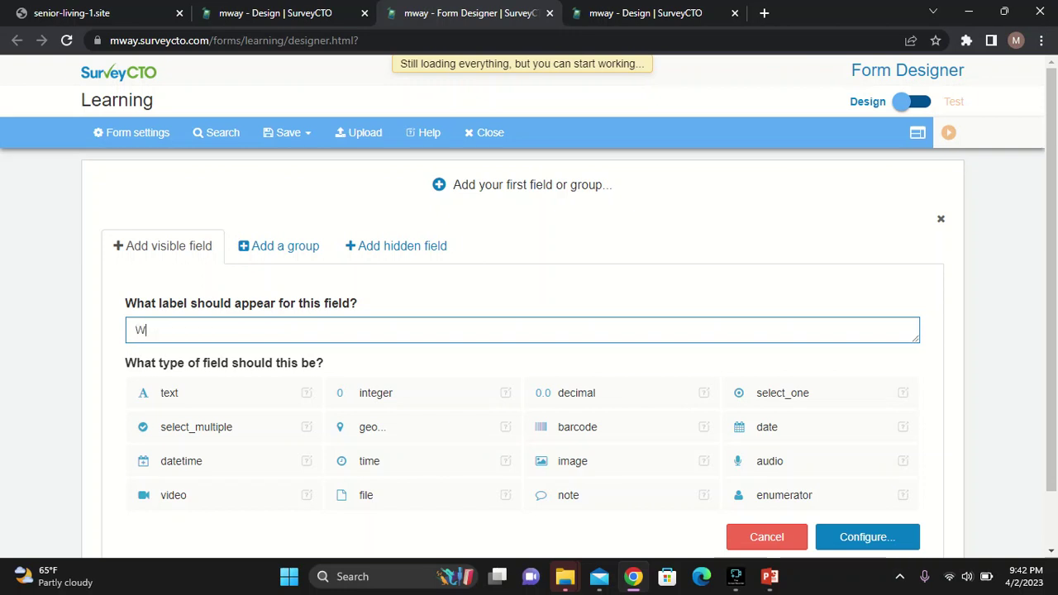
{"action": "type", "text": "hat is yo"}
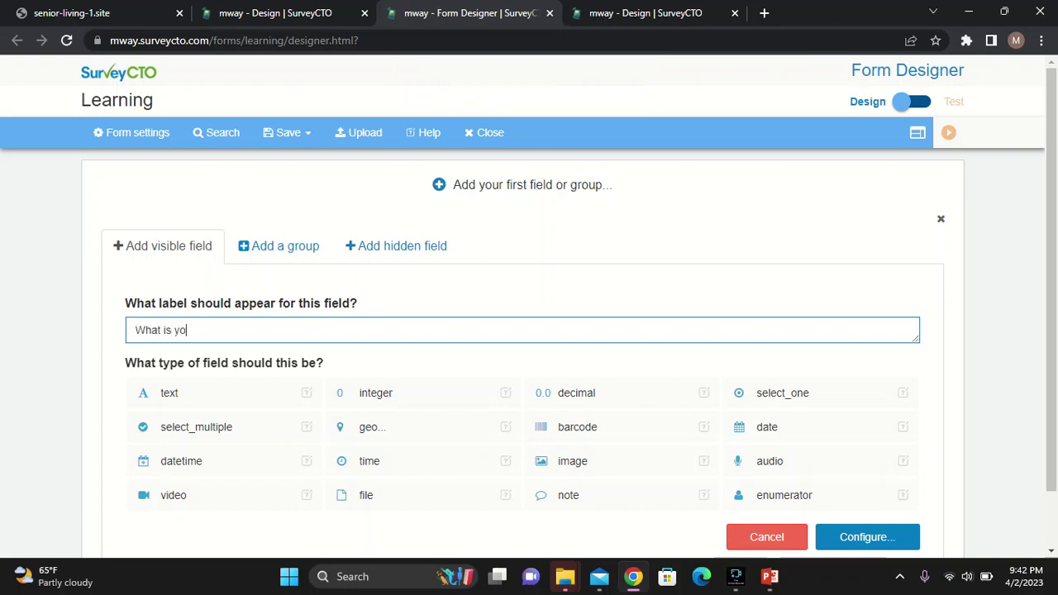
{"action": "type", "text": "ur  name ?"}
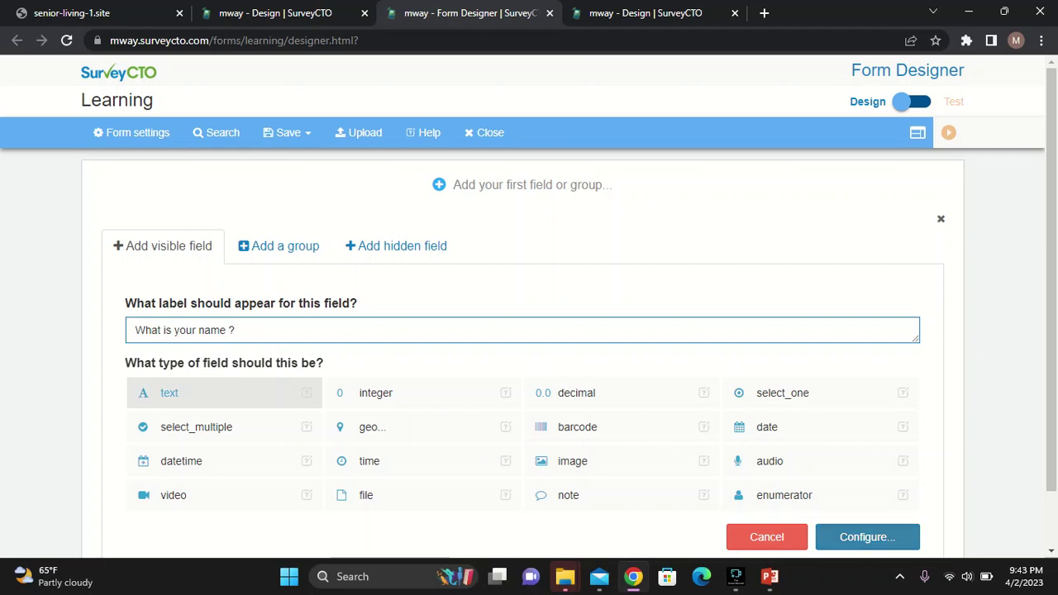
Name the text field Q1 and save it into the form
{"action": "left_click", "coordinate": [866, 536]}
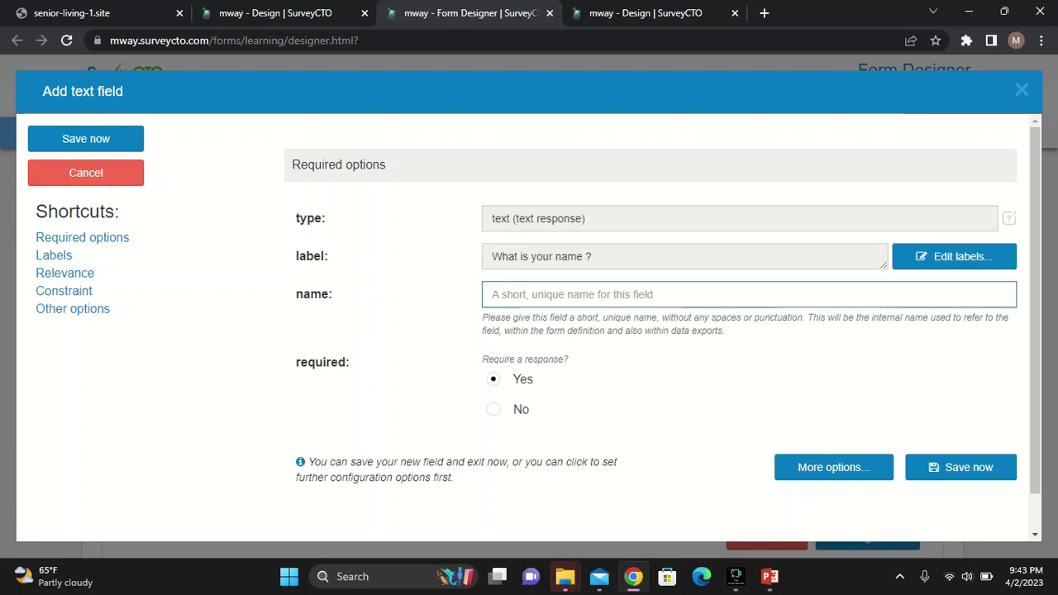
{"action": "scroll", "coordinate": [662, 313], "scroll_direction": "down", "scroll_amount": 1}
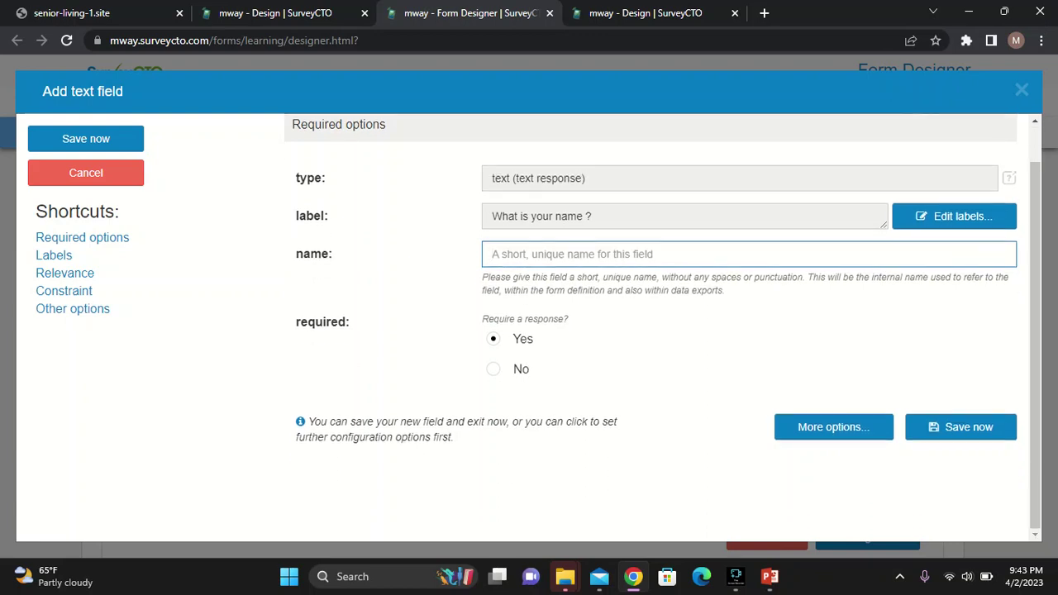
{"action": "type", "text": "Q1"}
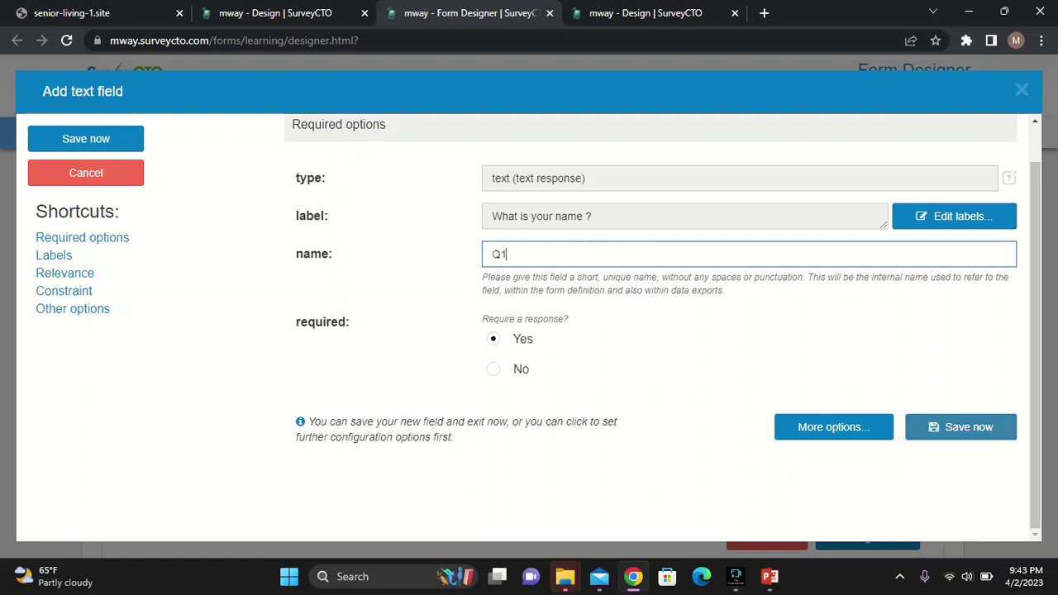
{"action": "left_click", "coordinate": [960, 427]}
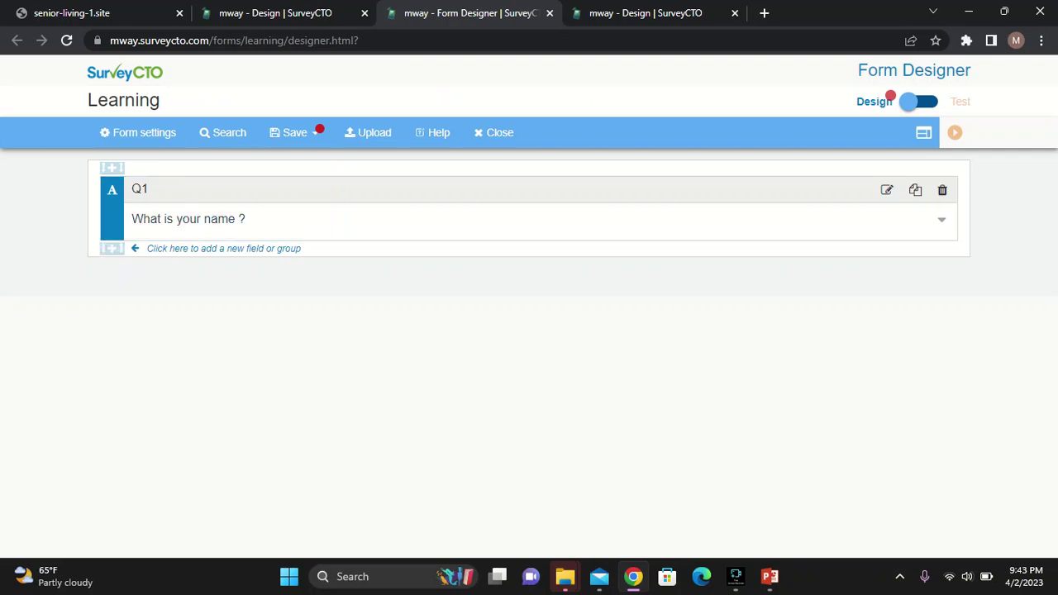
Add integer field Q2 labelled 'How old are you ?' below Q1 and save it
{"action": "left_click", "coordinate": [112, 248]}
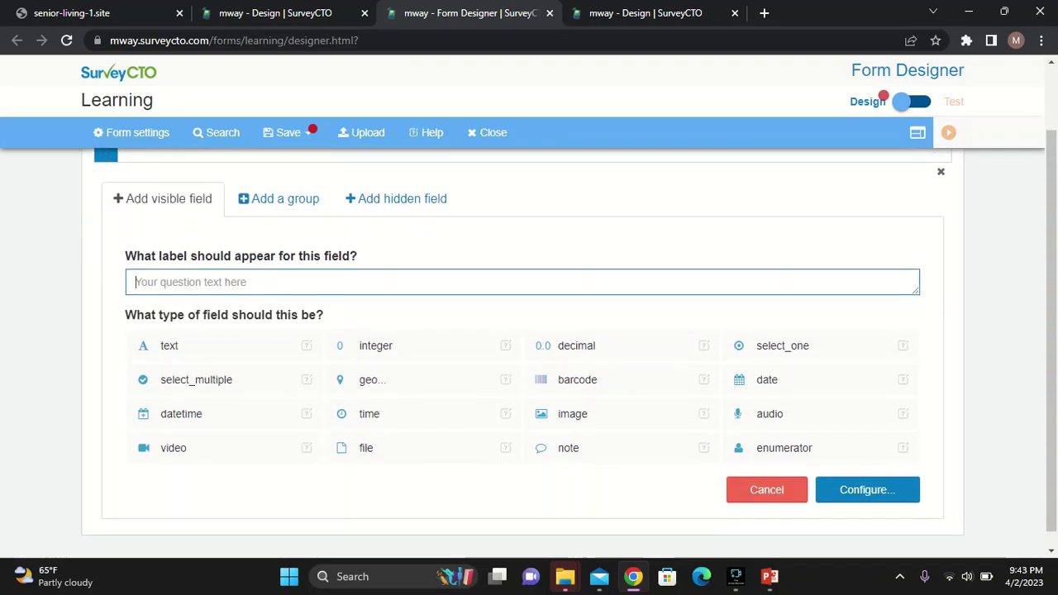
{"action": "type", "text": "H"}
{"action": "type", "text": "ow d"}
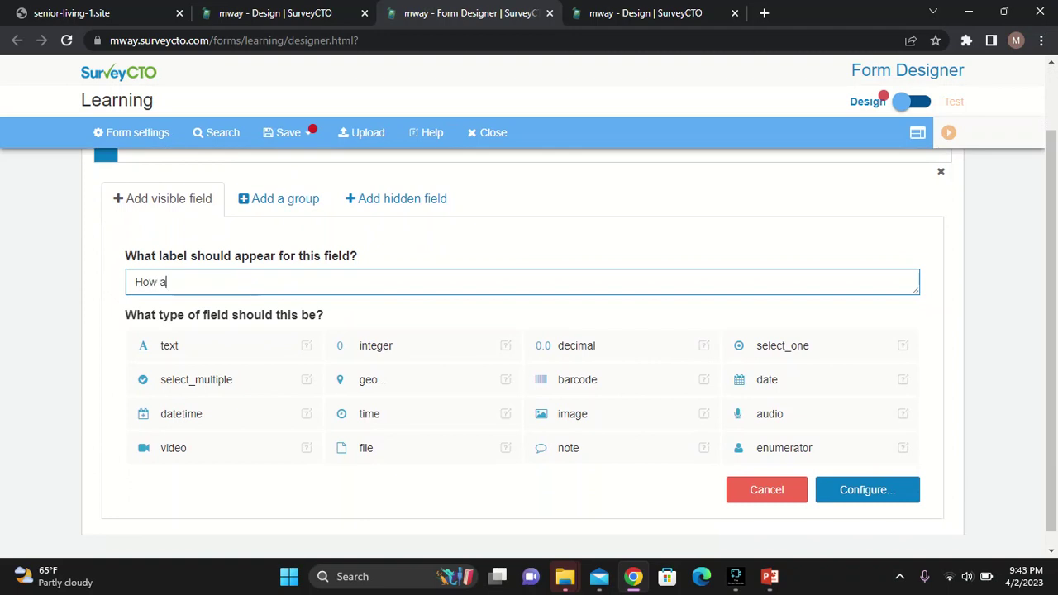
{"action": "key", "text": "BackSpace"}
{"action": "type", "text": "old are"}
{"action": "type", "text": " y"}
{"action": "type", "text": "r "}
{"action": "type", "text": "?"}
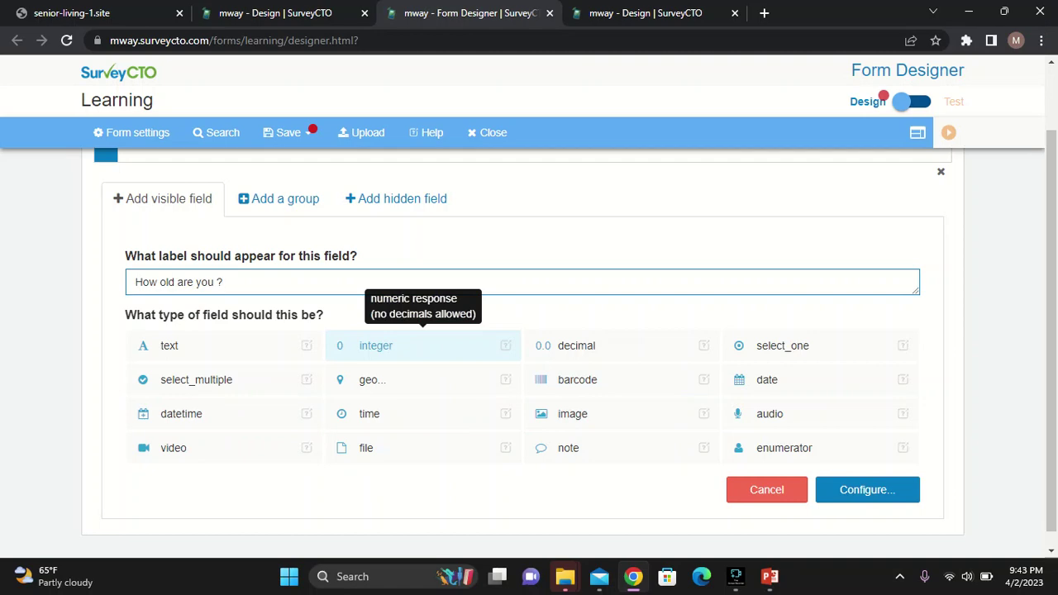
{"action": "left_click", "coordinate": [421, 345]}
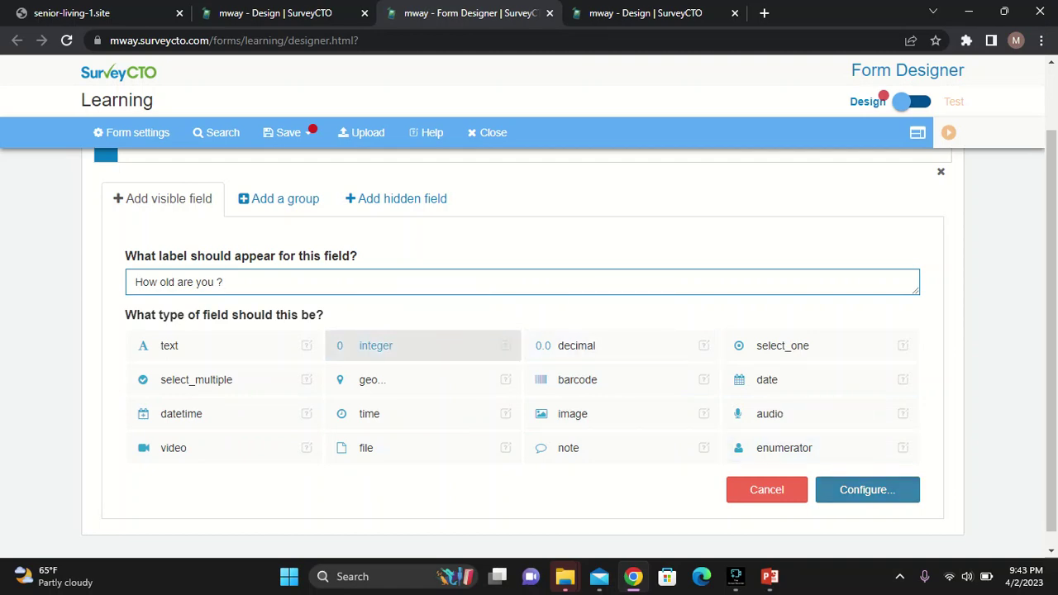
{"action": "left_click", "coordinate": [867, 489]}
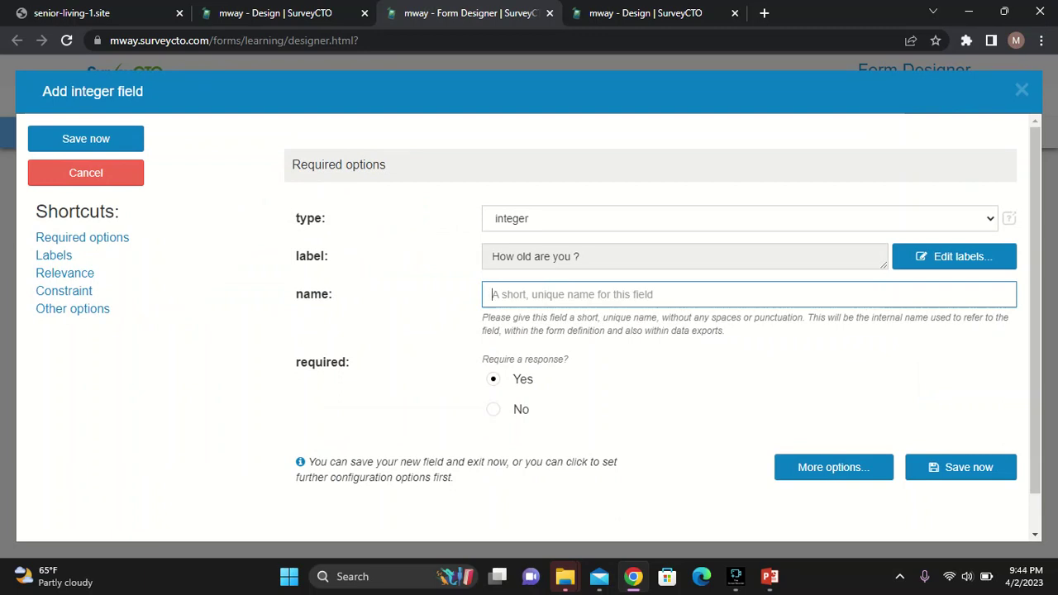
{"action": "type", "text": "Q2"}
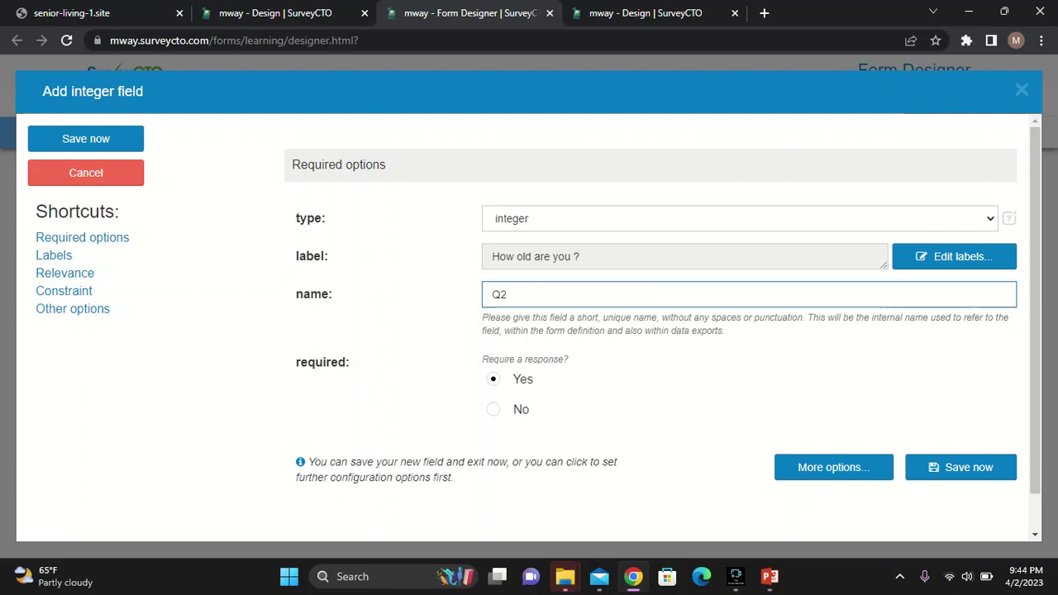
{"action": "left_click", "coordinate": [960, 466]}
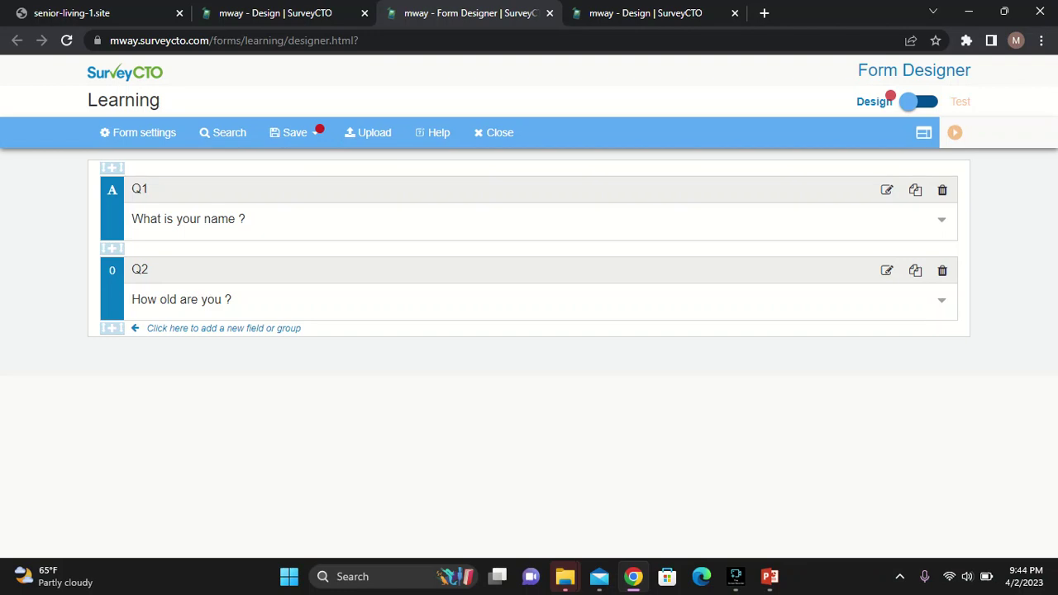
Add a third field below Q2 labelled 'Which city do you stay?' with type select_one
{"action": "left_click", "coordinate": [112, 328]}
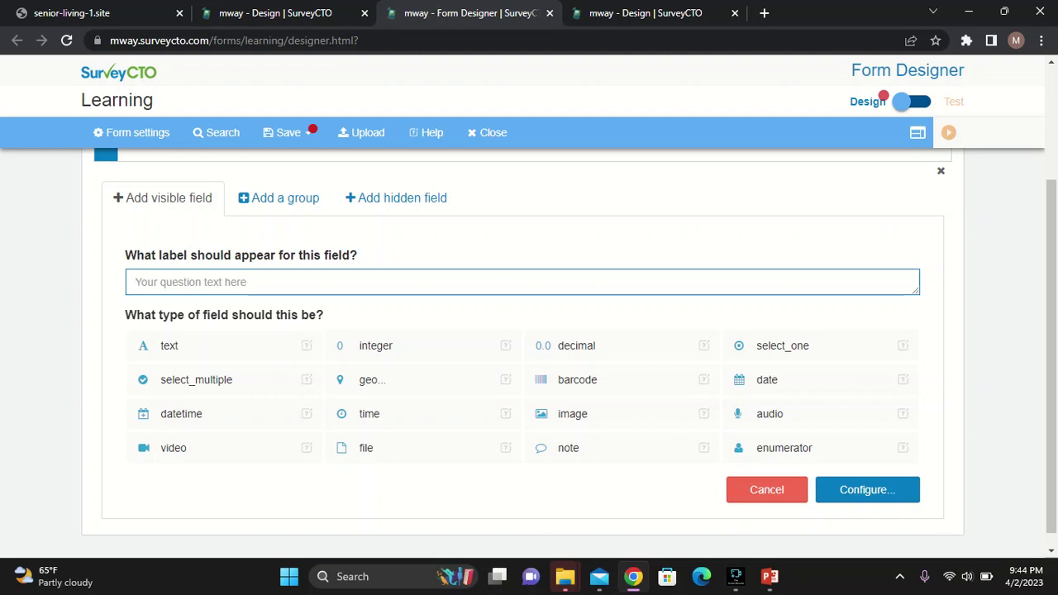
{"action": "type", "text": "Wh"}
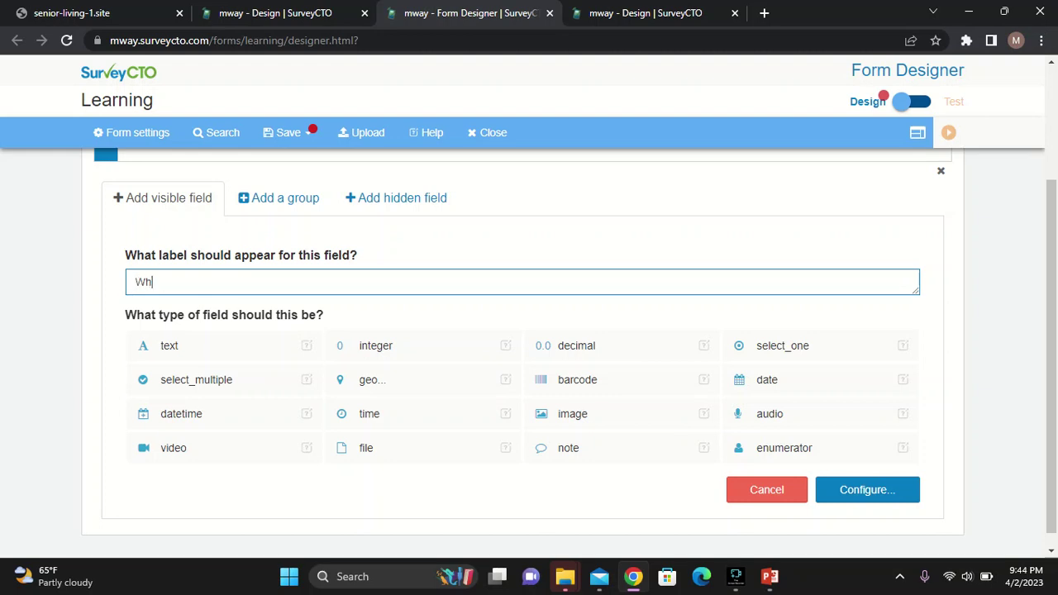
{"action": "type", "text": "ich cu"}
{"action": "type", "text": "ry"}
{"action": "key", "text": "BackSpace"}
{"action": "key", "text": "BackSpace"}
{"action": "key", "text": "BackSpace"}
{"action": "type", "text": "l"}
{"action": "type", "text": "ty"}
{"action": "type", "text": " do "}
{"action": "type", "text": "you"}
{"action": "type", "text": " stay?"}
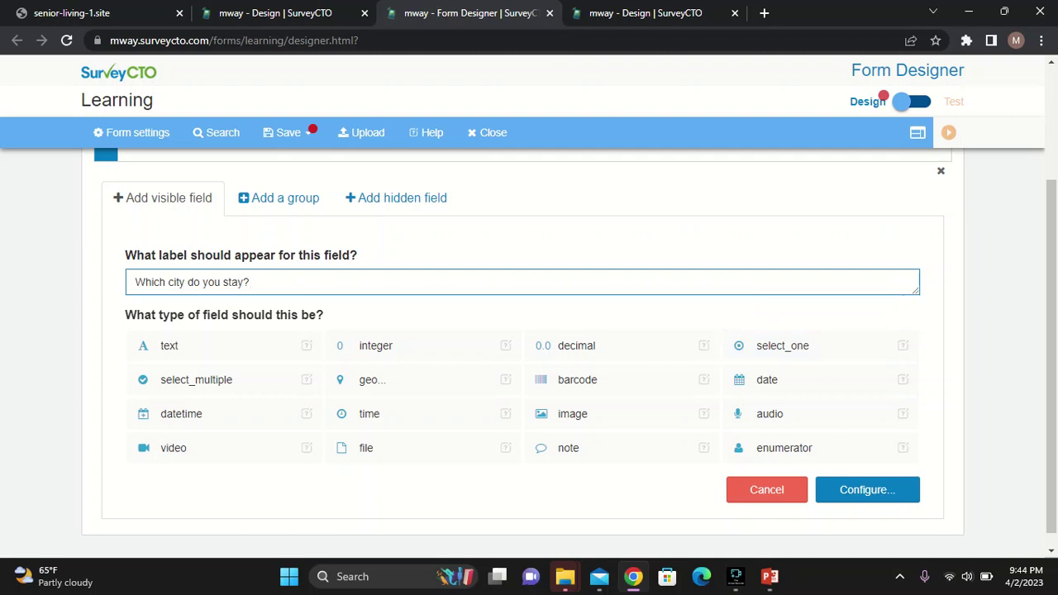
{"action": "left_click", "coordinate": [820, 345]}
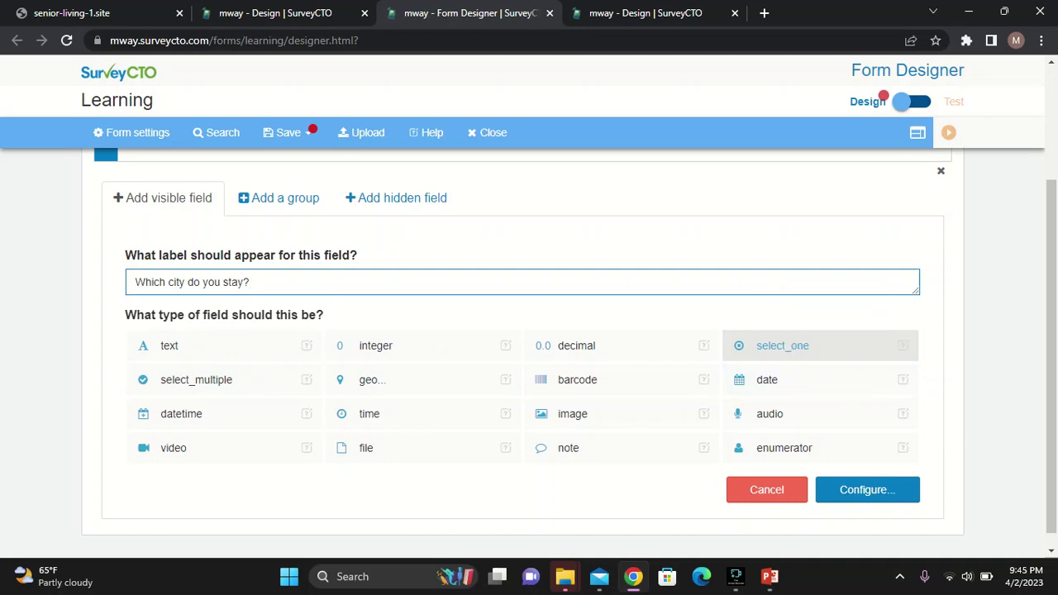
Create a 'cities' choice list for the city question with Lilongwe as value 1
{"action": "left_click", "coordinate": [866, 489]}
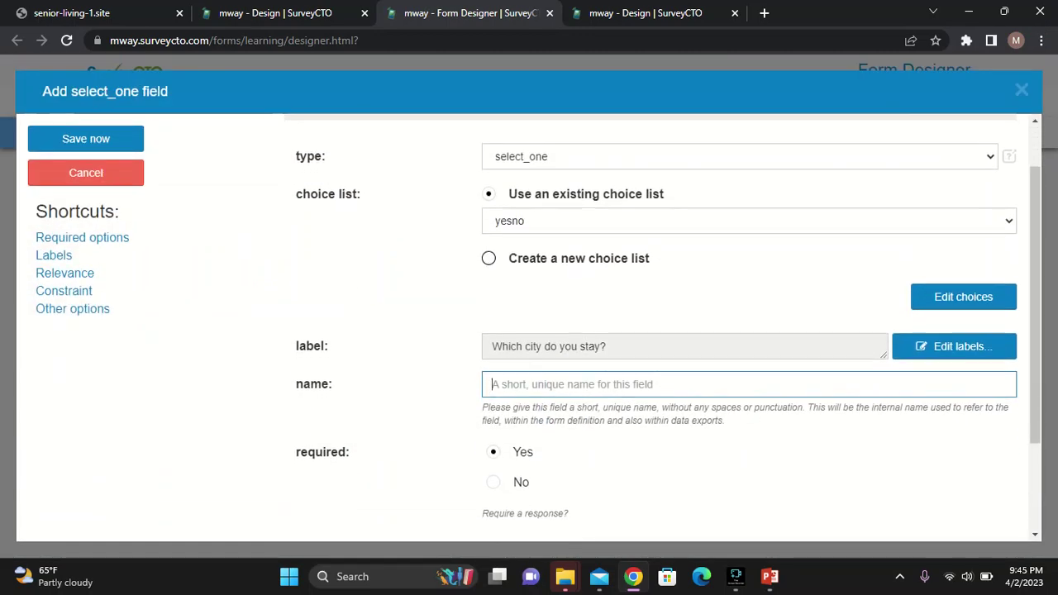
{"action": "left_click", "coordinate": [488, 257]}
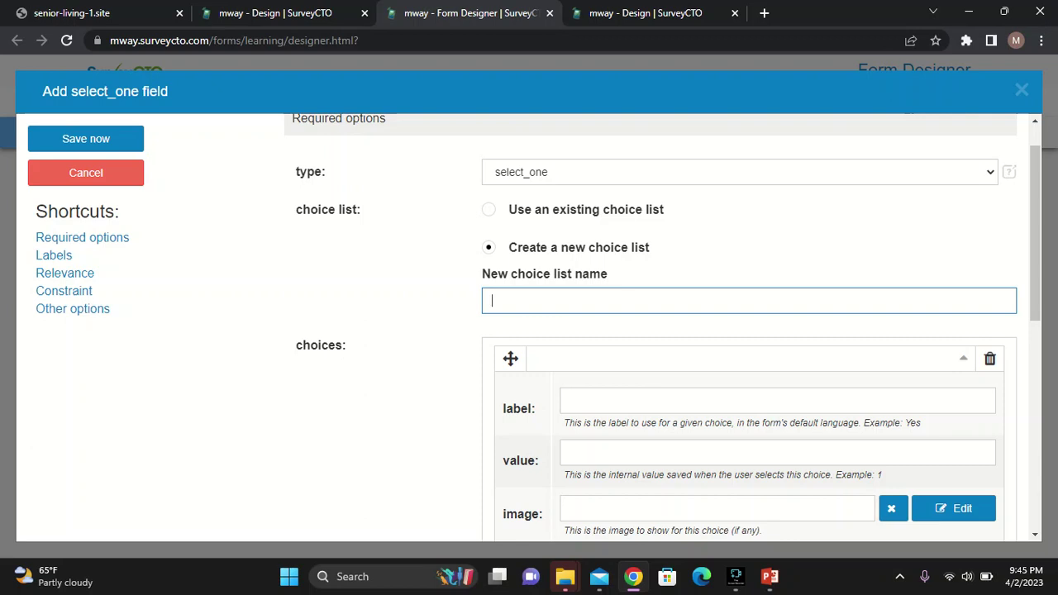
{"action": "type", "text": "cities"}
{"action": "left_click", "coordinate": [776, 401]}
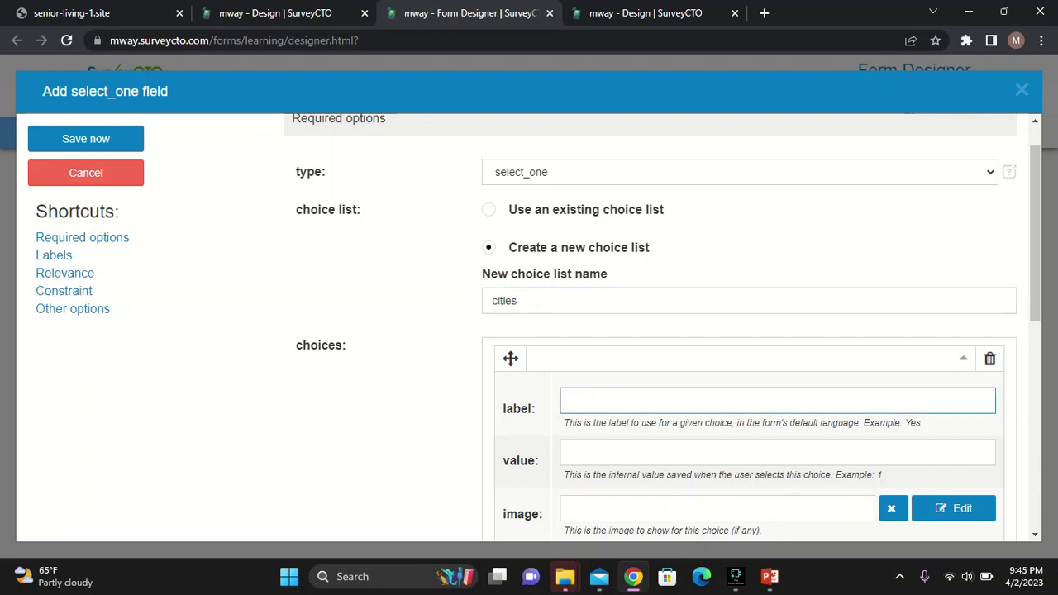
{"action": "type", "text": "Lil"}
{"action": "type", "text": "onger"}
{"action": "key", "text": "BackSpace"}
{"action": "key", "text": "BackSpace"}
{"action": "type", "text": "we"}
{"action": "left_click", "coordinate": [776, 452]}
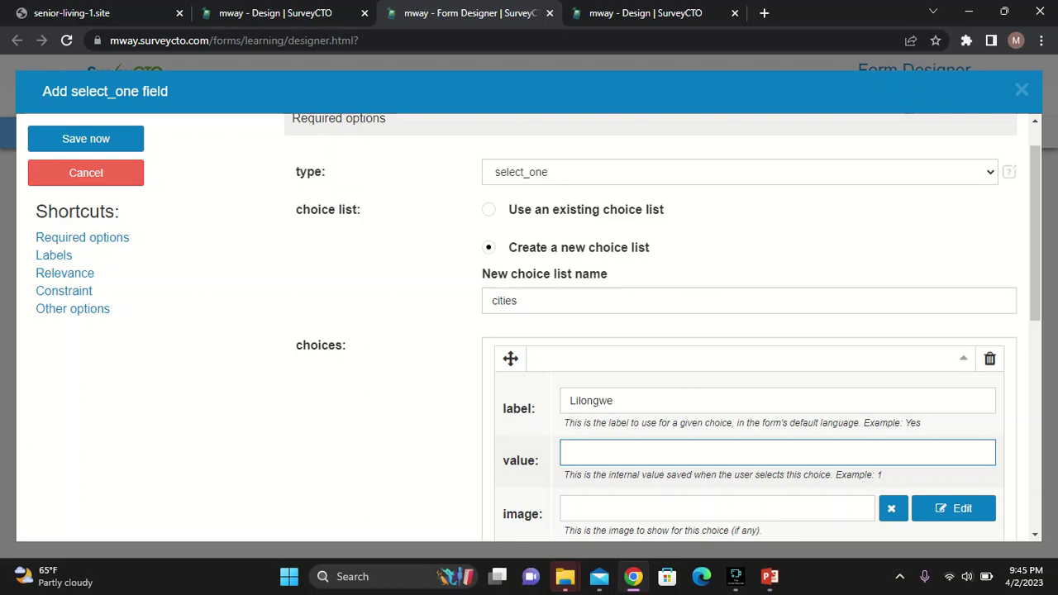
{"action": "type", "text": "1"}
{"action": "scroll", "coordinate": [661, 331], "scroll_direction": "down", "scroll_amount": 2}
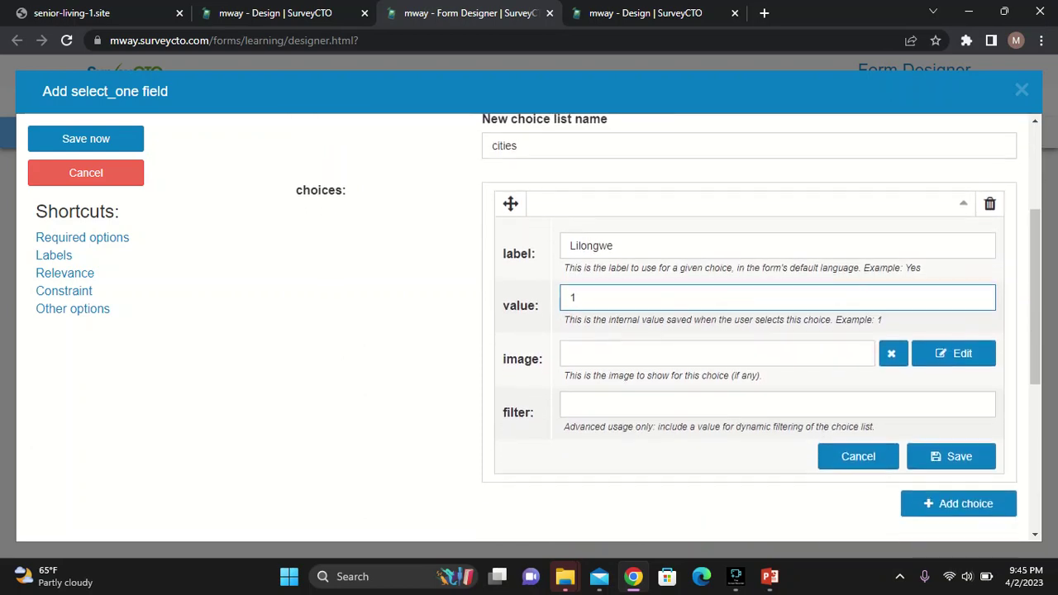
{"action": "scroll", "coordinate": [950, 356], "scroll_direction": "down", "scroll_amount": 1}
{"action": "left_click", "coordinate": [950, 356]}
Add Blantyre as the second city choice with value 2
{"action": "scroll", "coordinate": [958, 331], "scroll_direction": "up", "scroll_amount": 2}
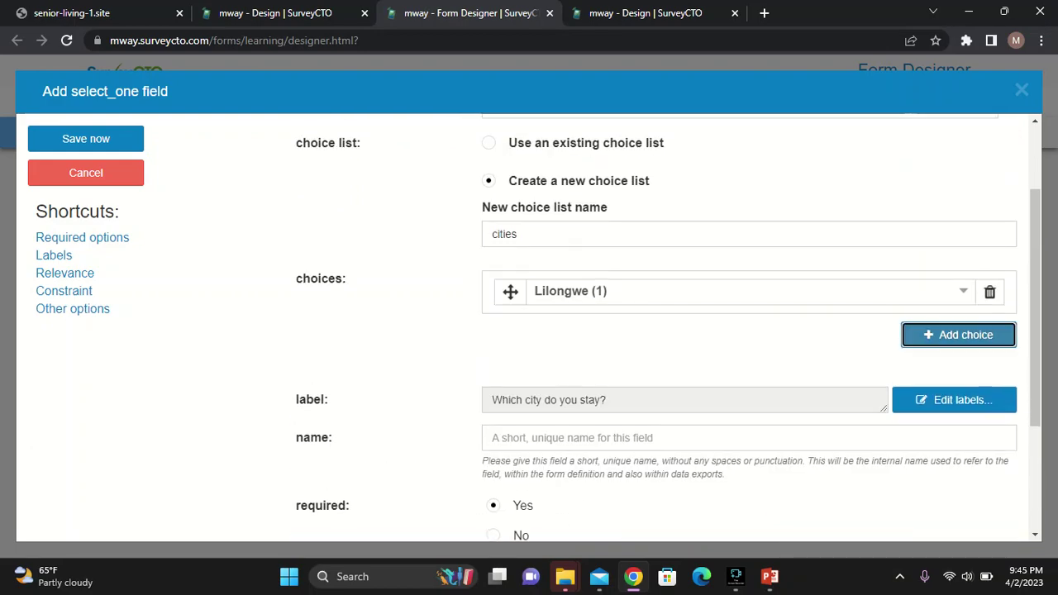
{"action": "left_click", "coordinate": [959, 335]}
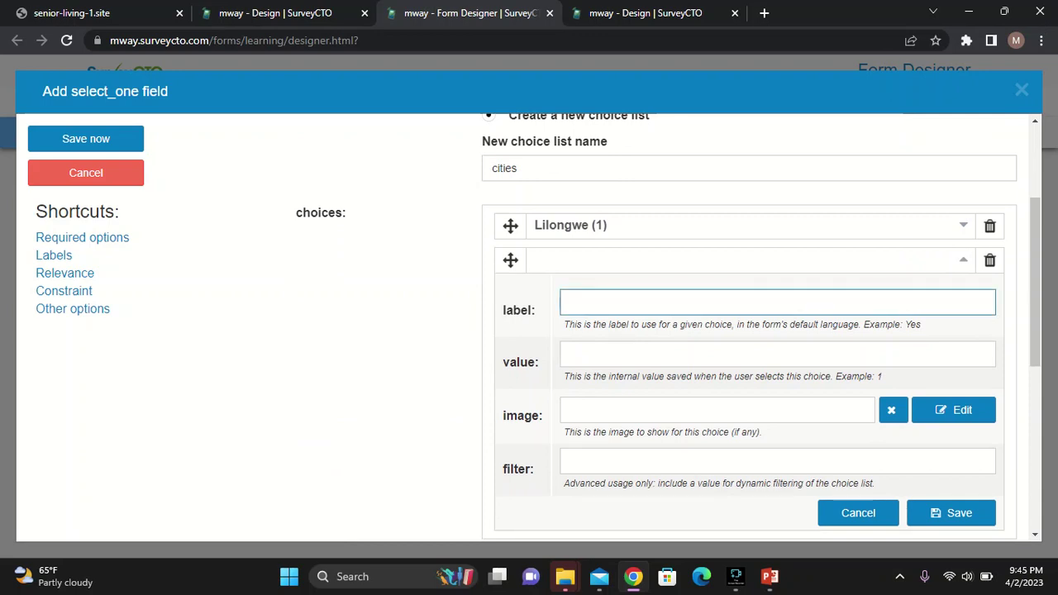
{"action": "type", "text": "Blantyre"}
{"action": "left_click", "coordinate": [777, 354]}
{"action": "type", "text": "@"}
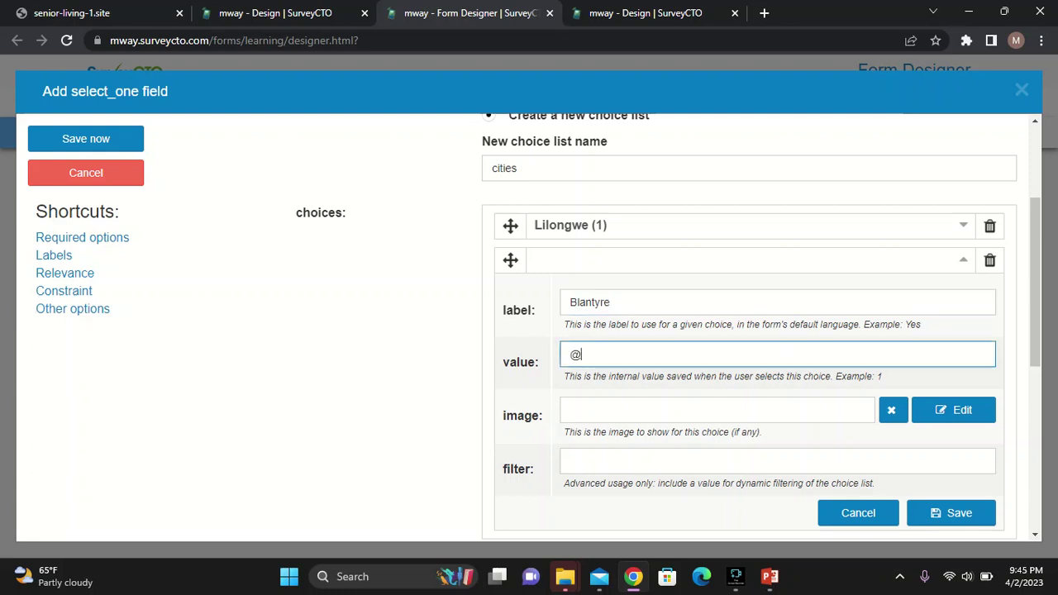
{"action": "key", "text": "BackSpace"}
{"action": "type", "text": "2"}
{"action": "scroll", "coordinate": [669, 327], "scroll_direction": "down", "scroll_amount": 1}
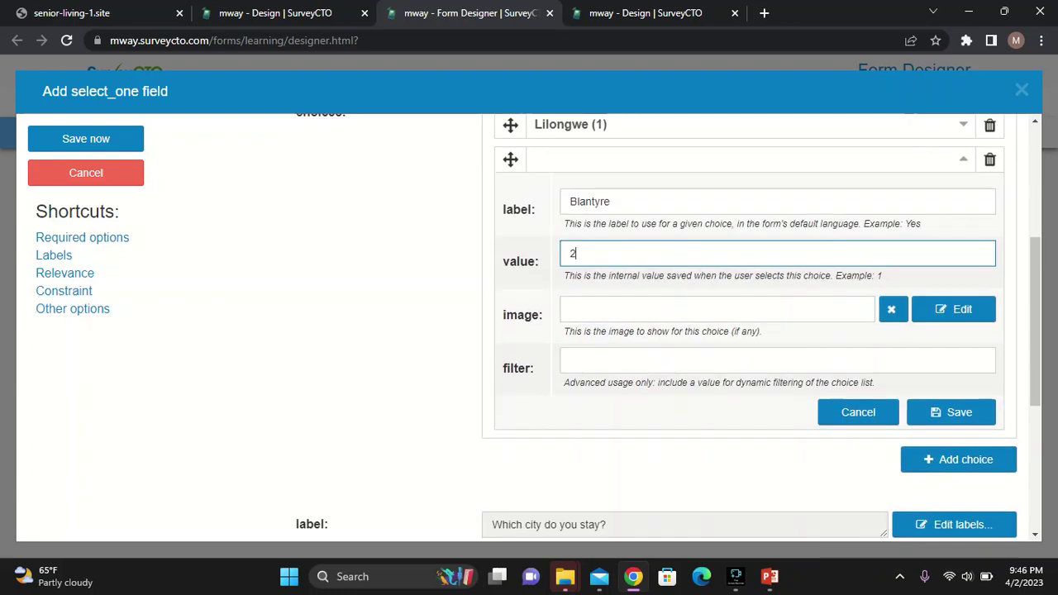
{"action": "left_click", "coordinate": [950, 412]}
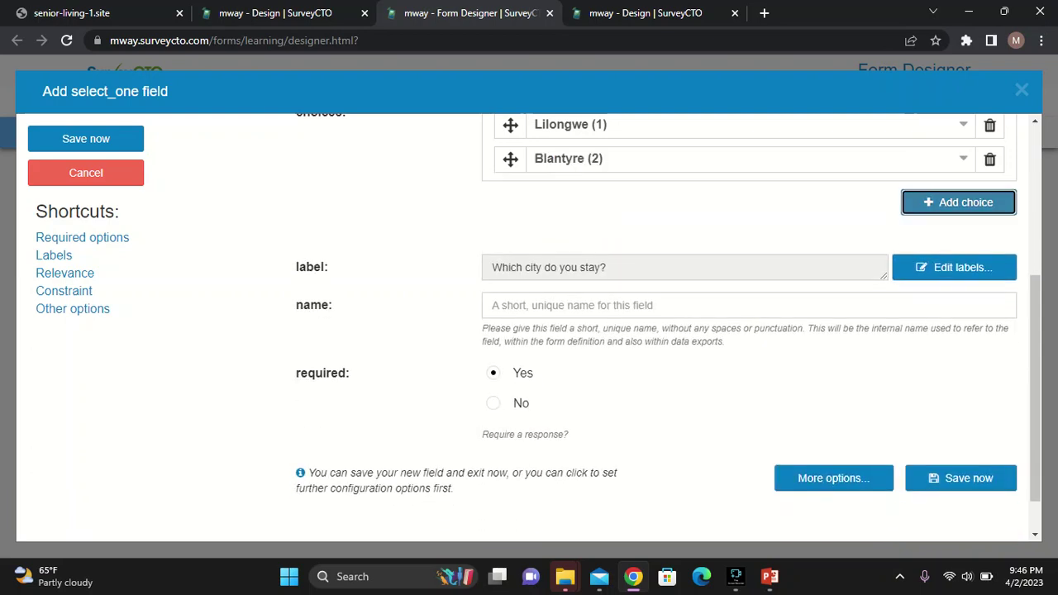
Add Mzuzu as the third city choice with value 3
{"action": "left_click", "coordinate": [957, 202]}
{"action": "type", "text": "Mzu"}
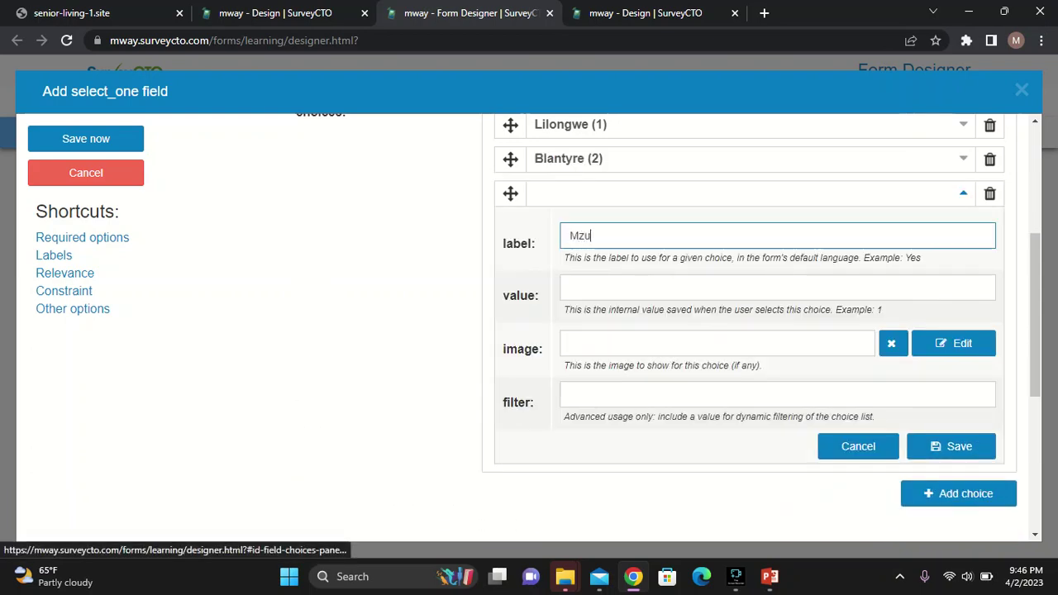
{"action": "type", "text": "zu"}
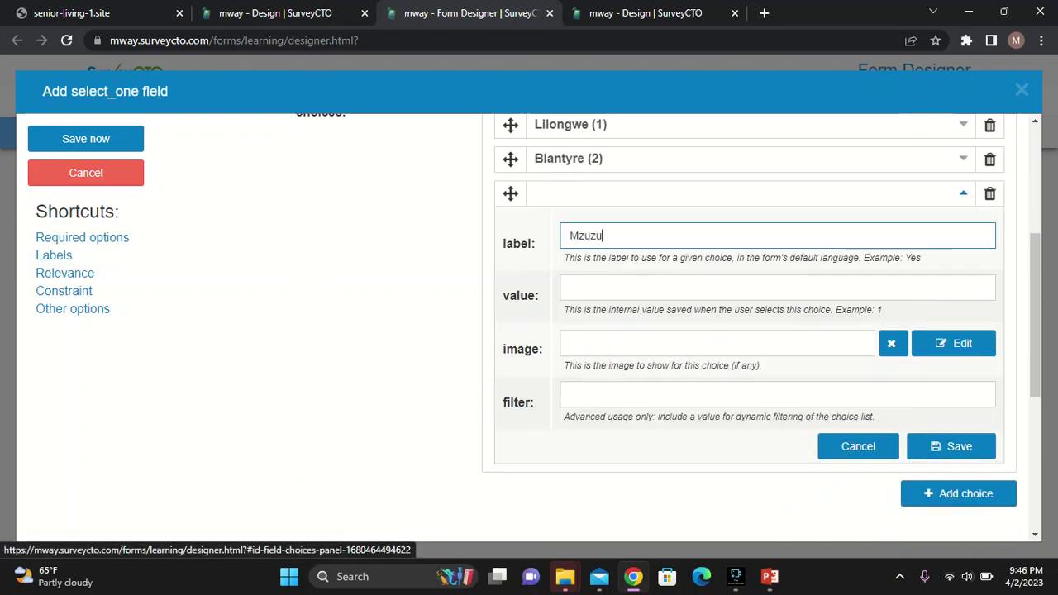
{"action": "left_click", "coordinate": [570, 287]}
{"action": "type", "text": "3"}
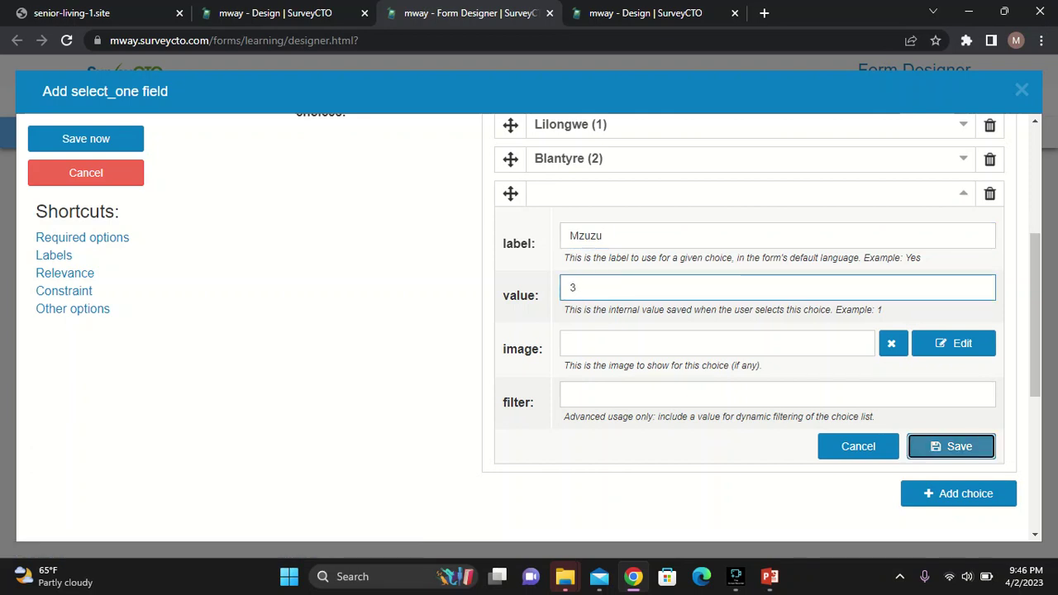
{"action": "left_click", "coordinate": [950, 446]}
Add Zomba as the fourth city choice with value 4
{"action": "left_click", "coordinate": [958, 236]}
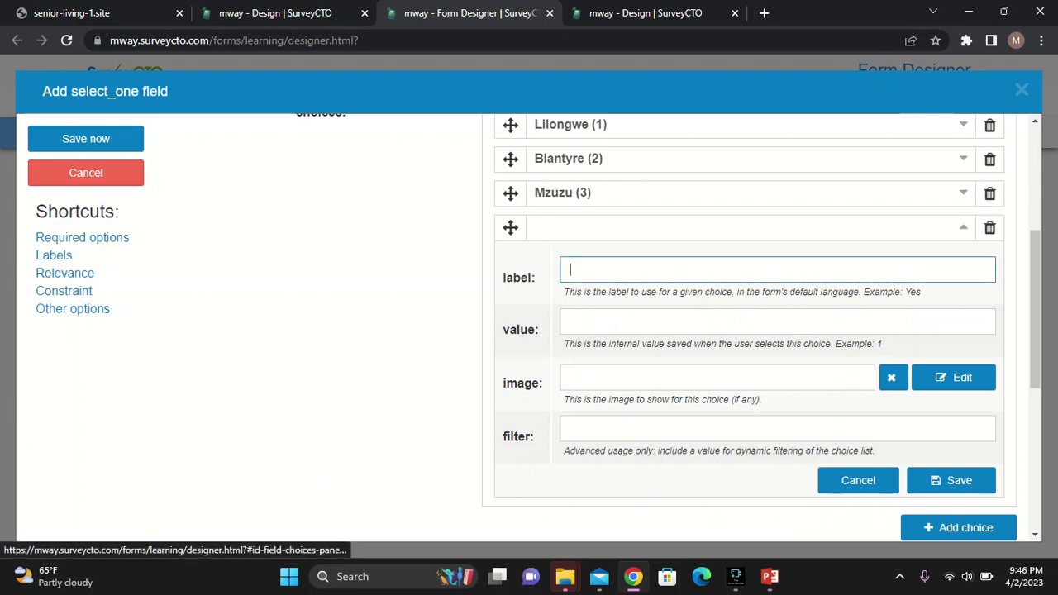
{"action": "type", "text": "Zomba"}
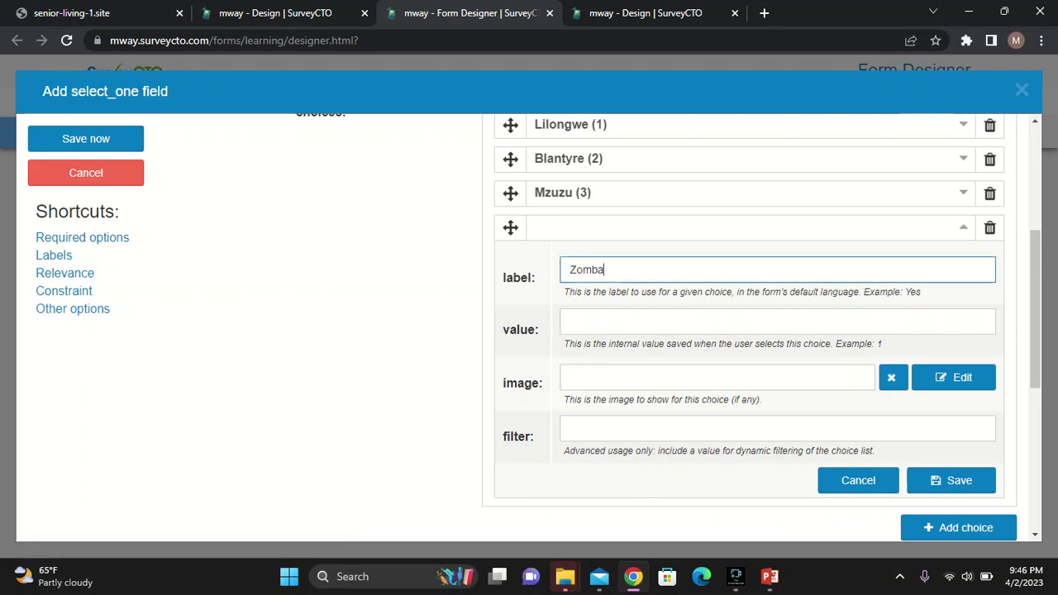
{"action": "left_click", "coordinate": [570, 322]}
{"action": "type", "text": "4"}
{"action": "scroll", "coordinate": [668, 328], "scroll_direction": "down", "scroll_amount": 2}
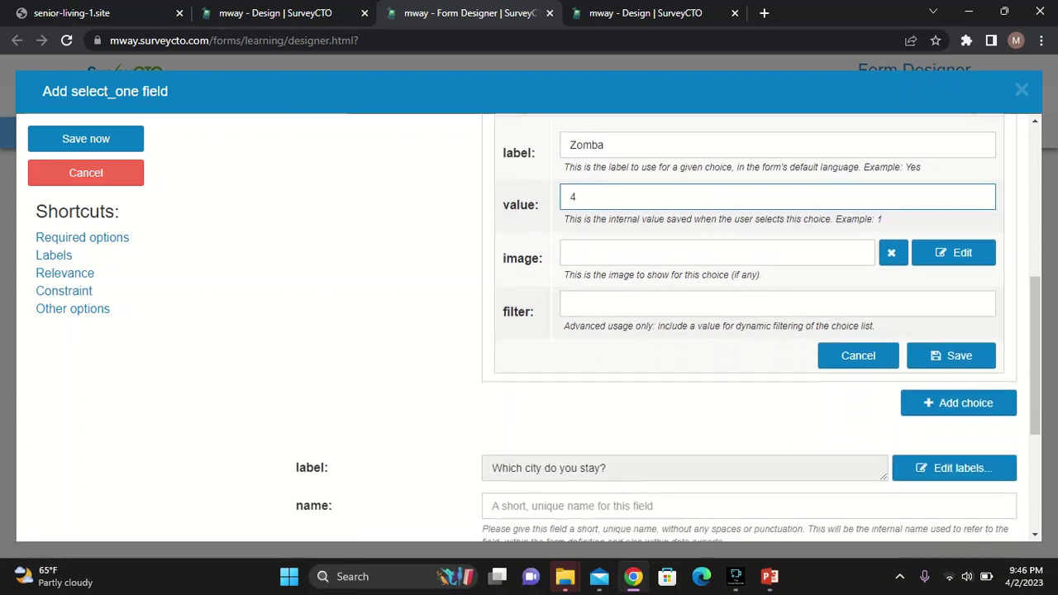
{"action": "left_click", "coordinate": [950, 343]}
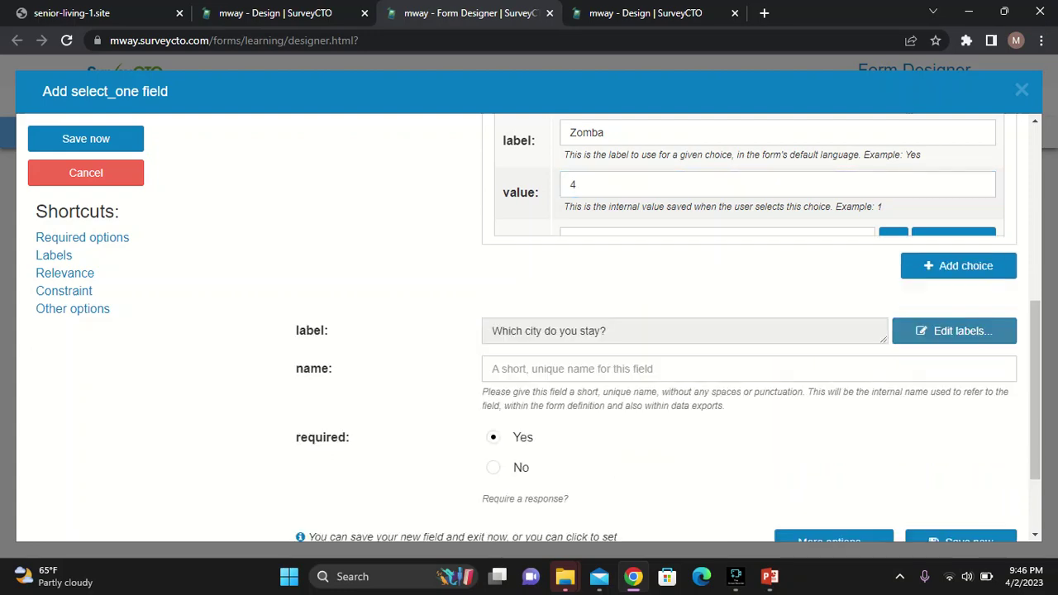
{"action": "scroll", "coordinate": [743, 330], "scroll_direction": "up", "scroll_amount": 2}
{"action": "scroll", "coordinate": [743, 331], "scroll_direction": "down", "scroll_amount": 5}
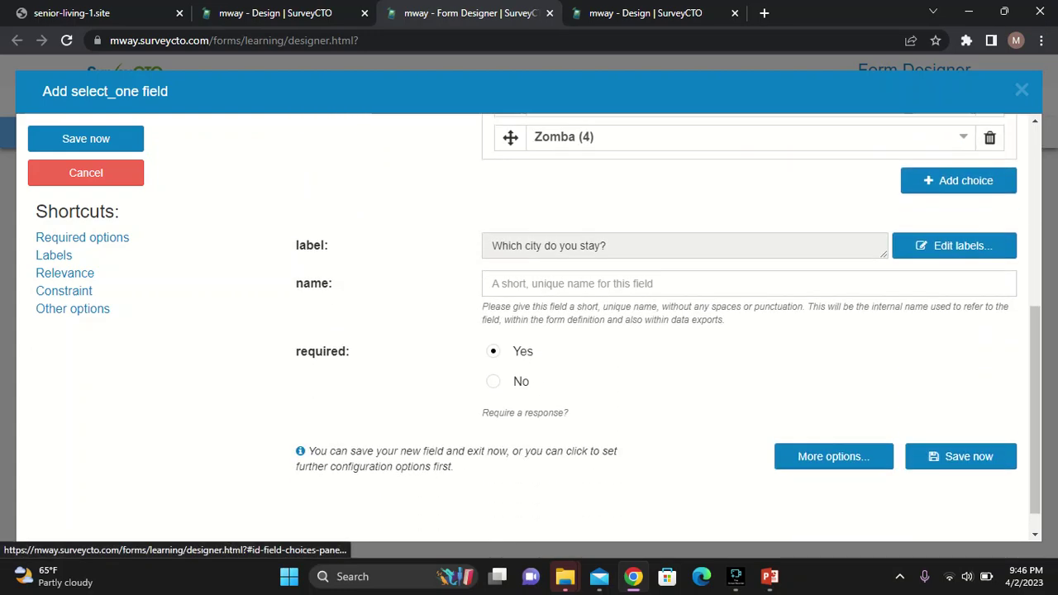
{"action": "left_click", "coordinate": [578, 262]}
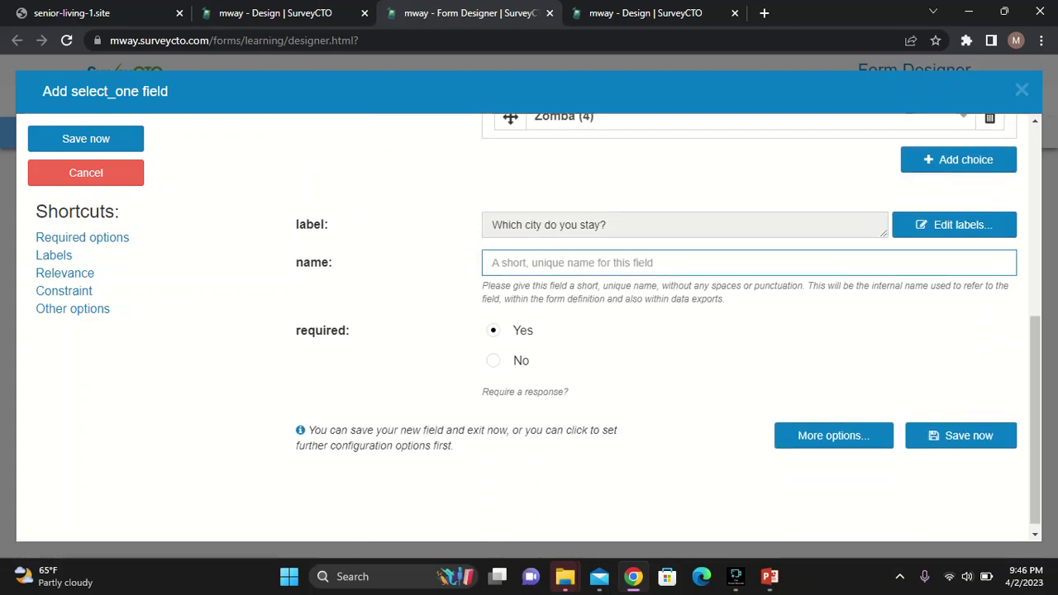
Name the city question Q3, save it, and try Save and deploy, dismissing the form-limit error
{"action": "type", "text": "Q3"}
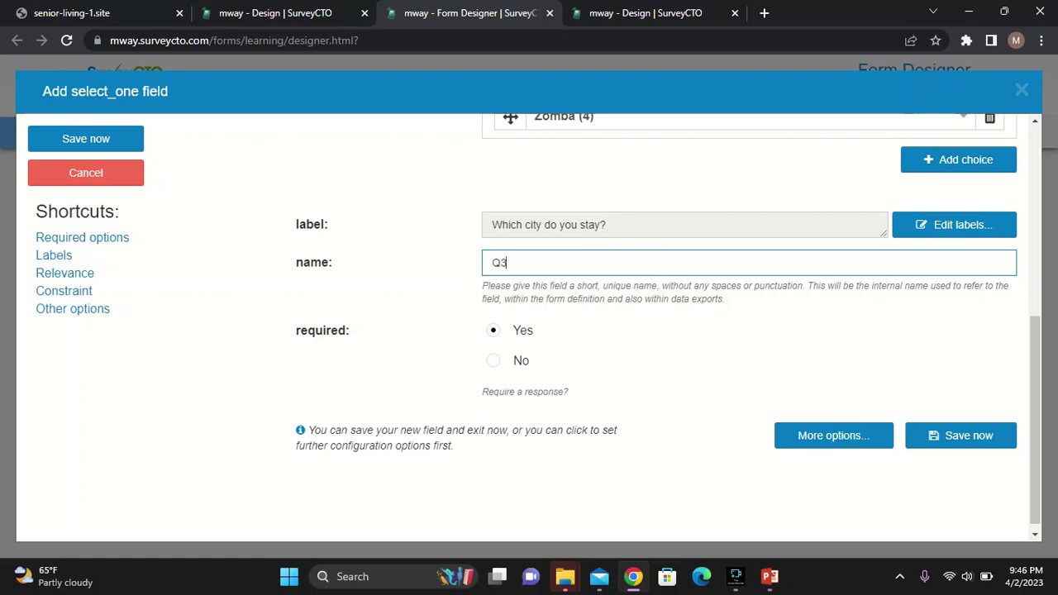
{"action": "left_click", "coordinate": [86, 139]}
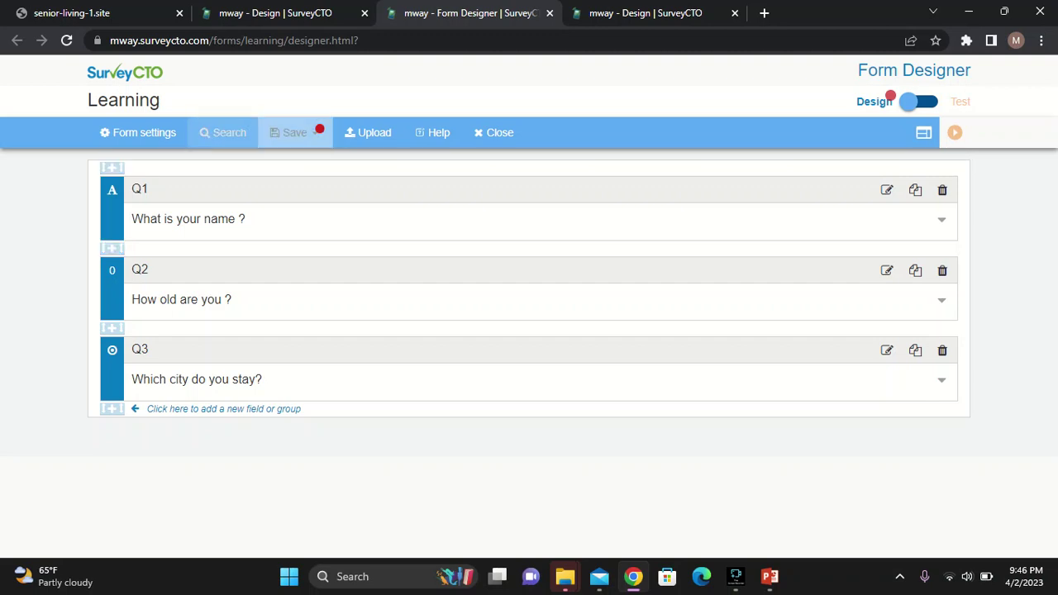
{"action": "left_click", "coordinate": [295, 132]}
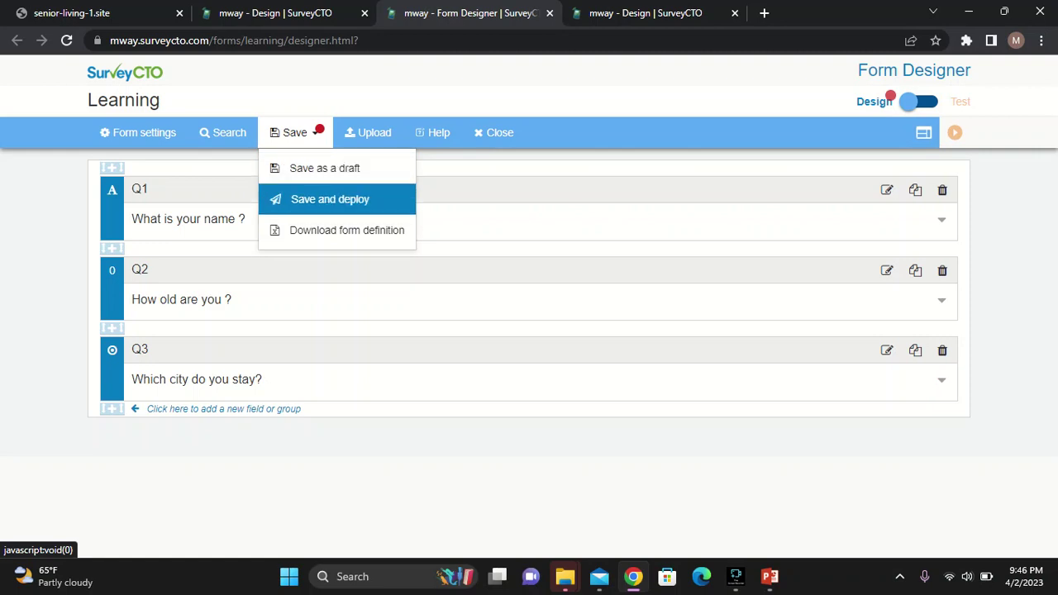
{"action": "left_click", "coordinate": [330, 199]}
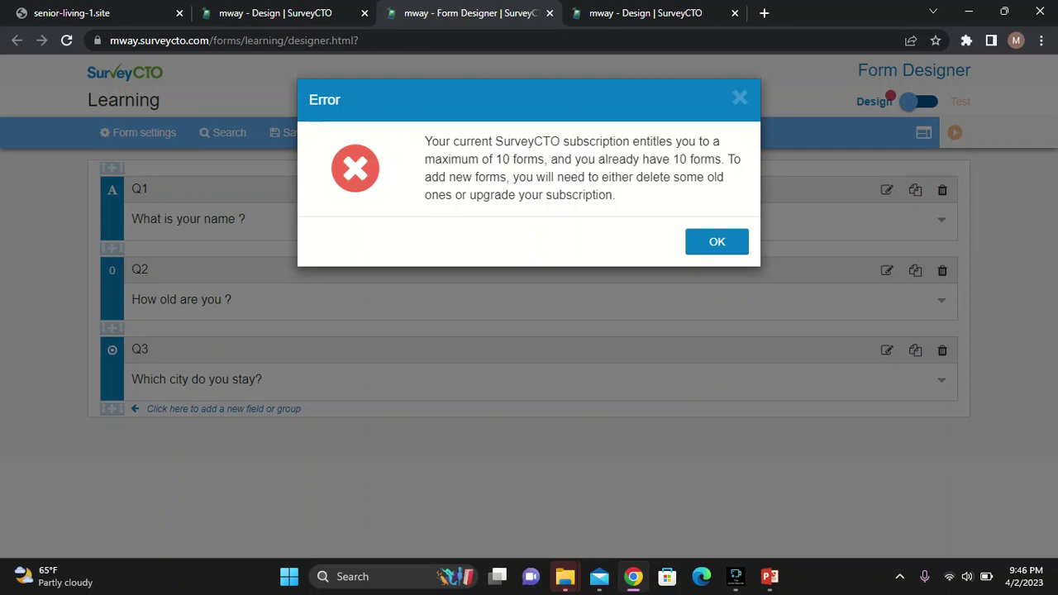
{"action": "key", "text": "Return"}
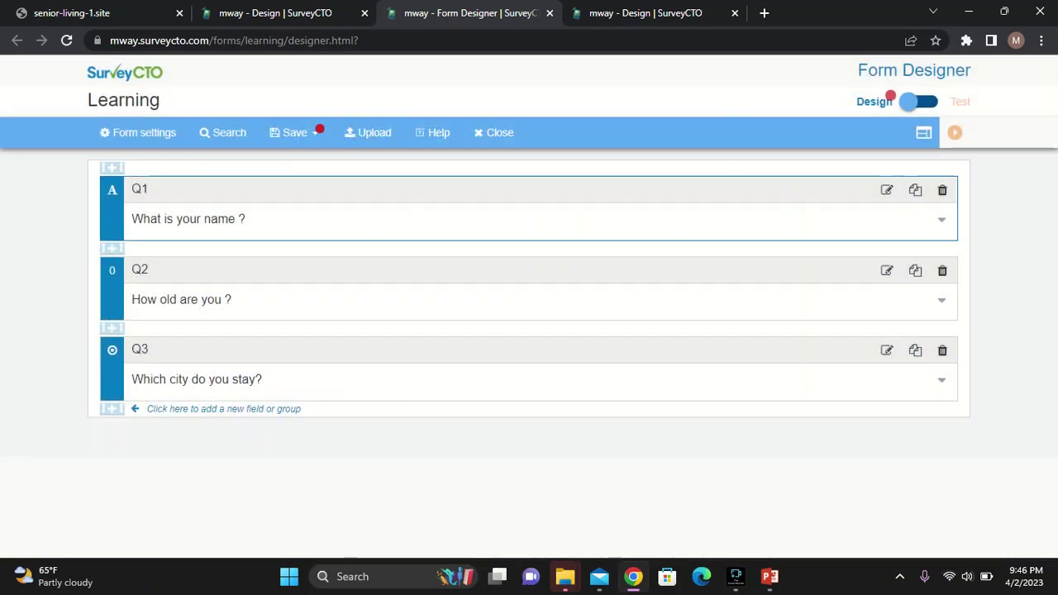
Delete the Cultural and Creative Industries survey form with all its data, then return to the Learning designer
{"action": "mouse_move", "coordinate": [276, 12]}
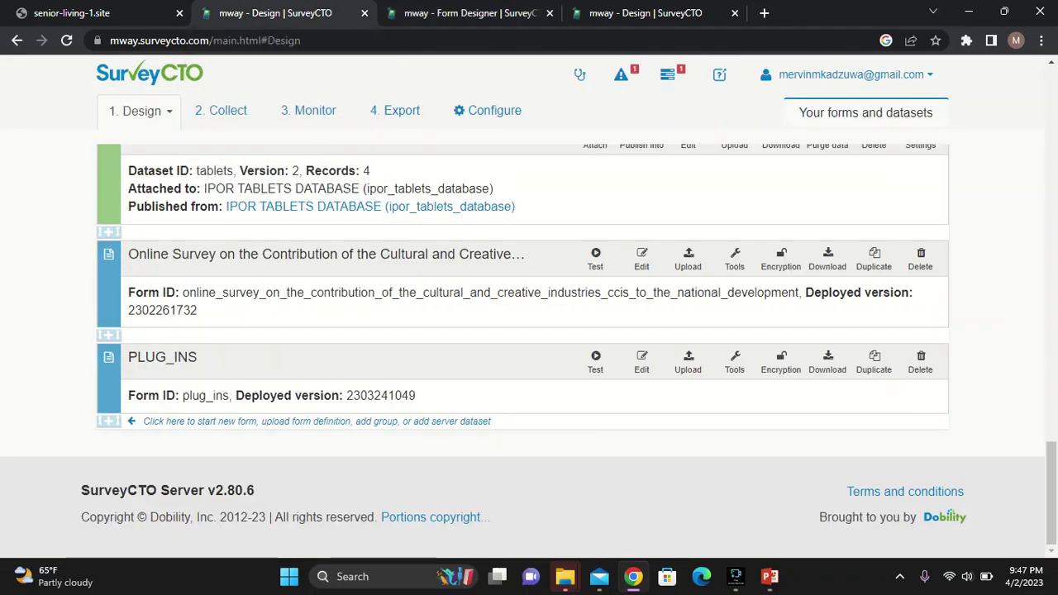
{"action": "scroll", "coordinate": [920, 314], "scroll_direction": "up", "scroll_amount": 1}
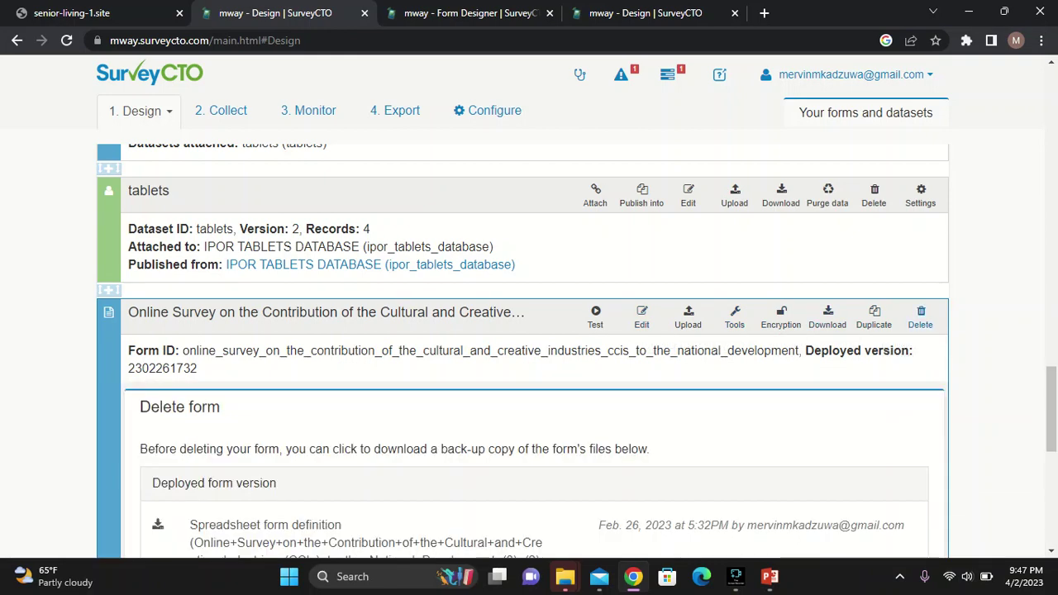
{"action": "scroll", "coordinate": [529, 352], "scroll_direction": "down", "scroll_amount": 4}
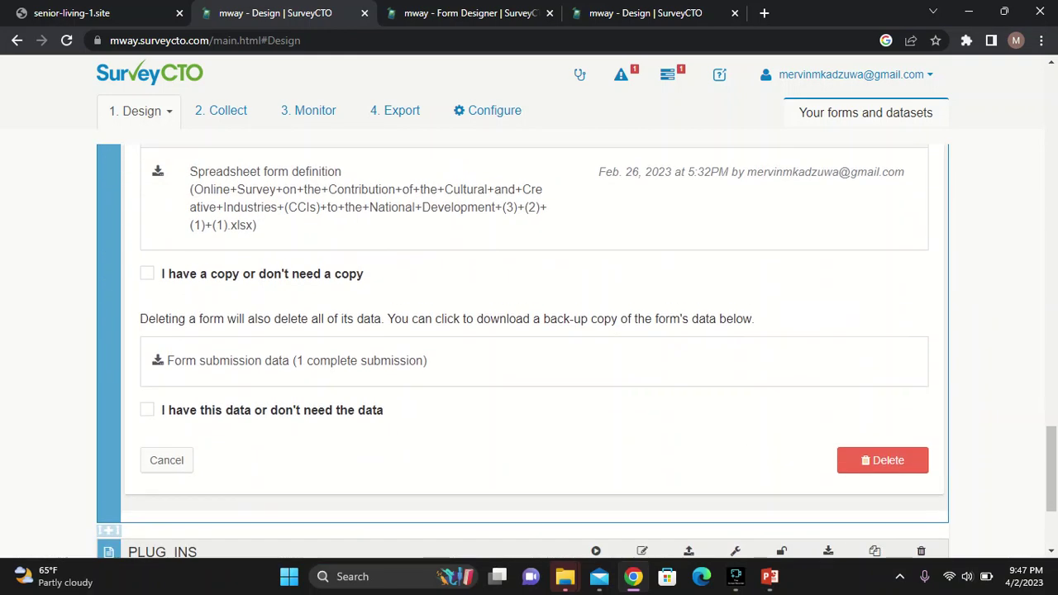
{"action": "left_click", "coordinate": [147, 273]}
{"action": "left_click", "coordinate": [883, 460]}
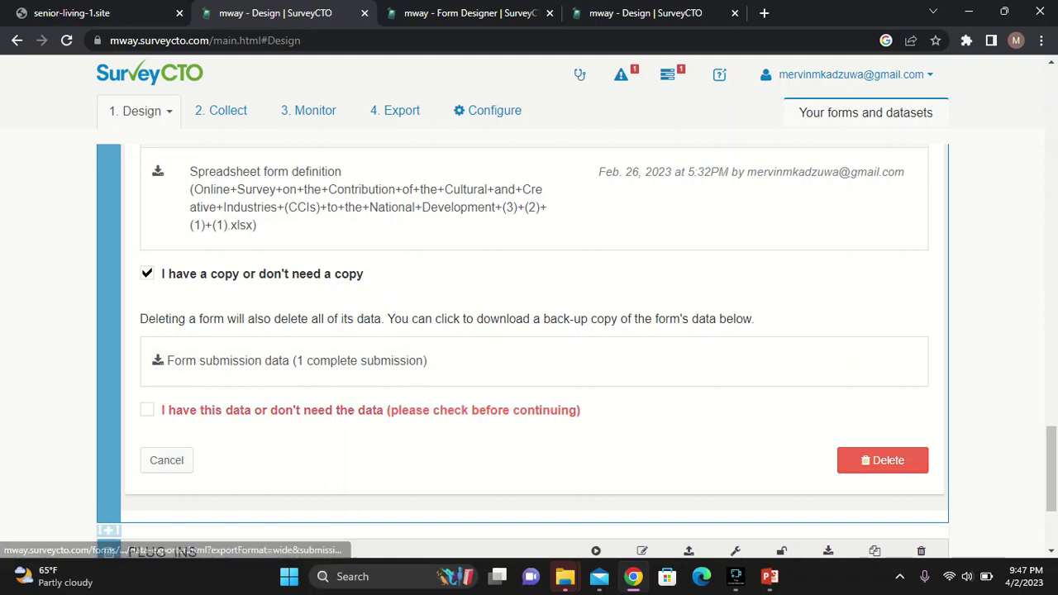
{"action": "left_click", "coordinate": [147, 410]}
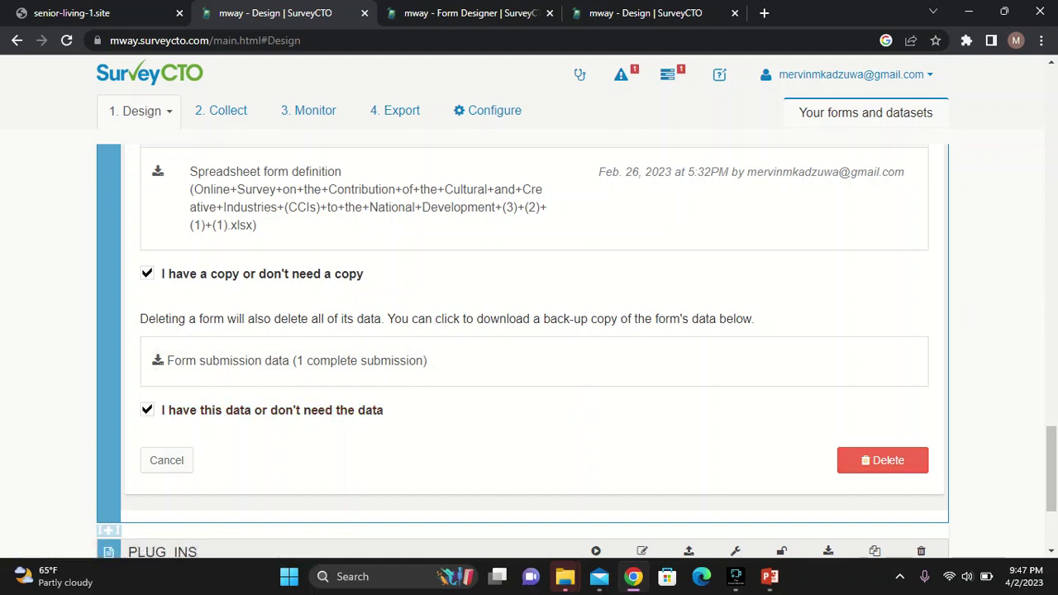
{"action": "left_click", "coordinate": [882, 460]}
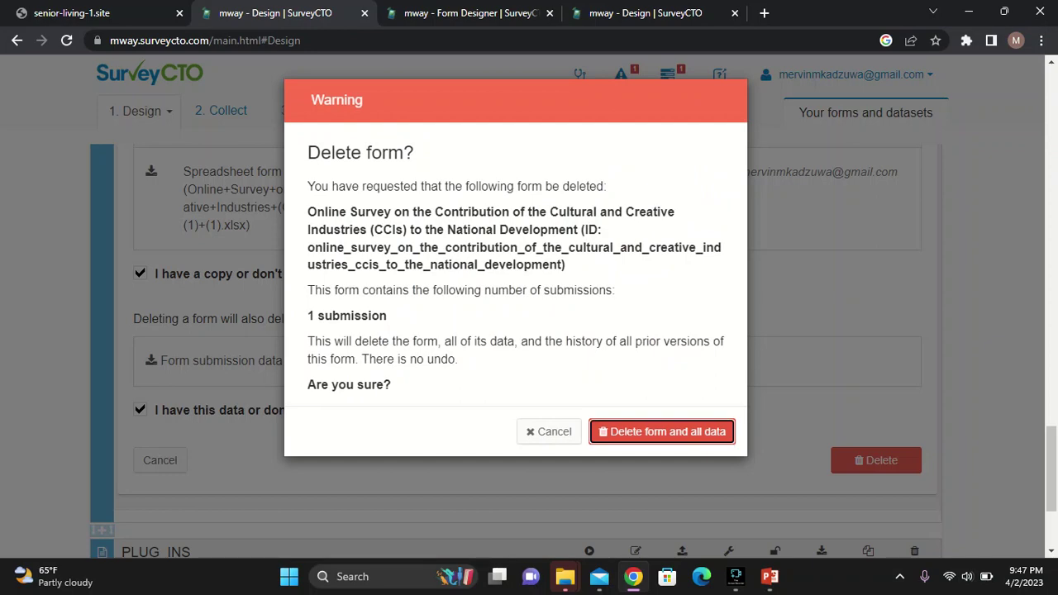
{"action": "key", "text": "Return"}
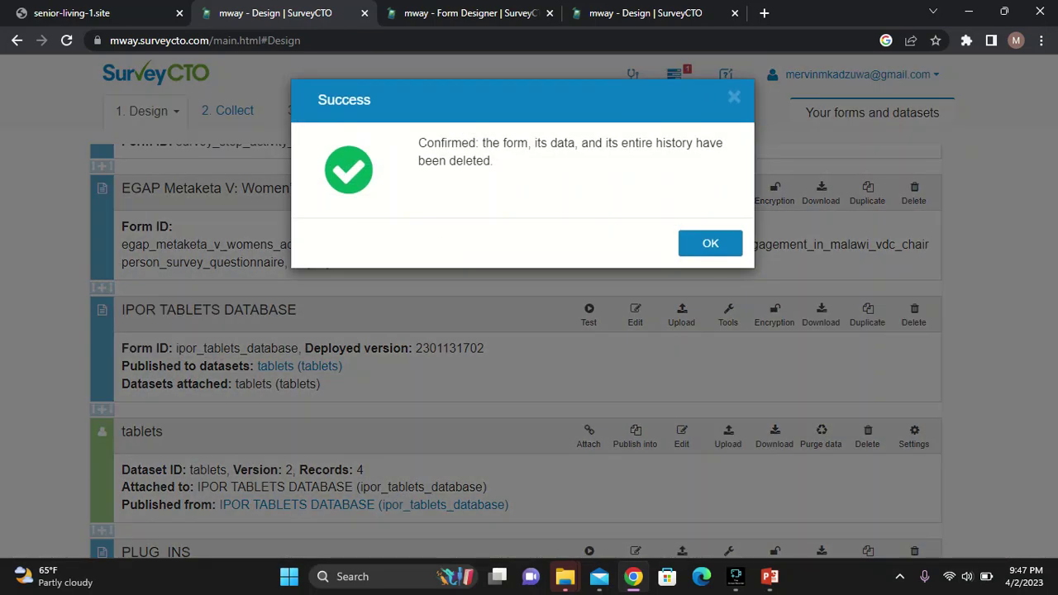
{"action": "left_click", "coordinate": [709, 243]}
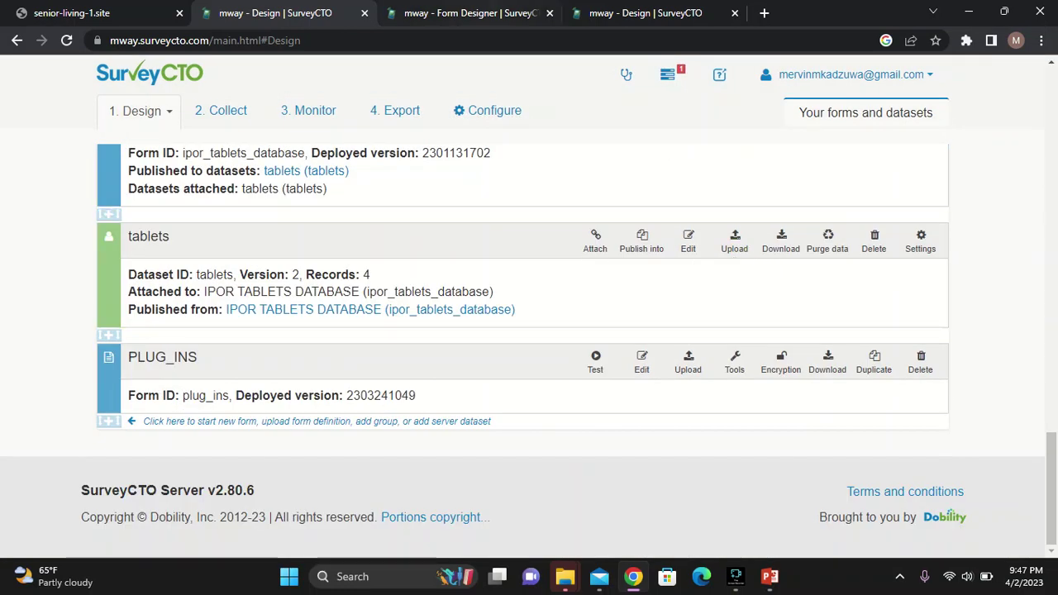
{"action": "key", "text": "ctrl+Tab"}
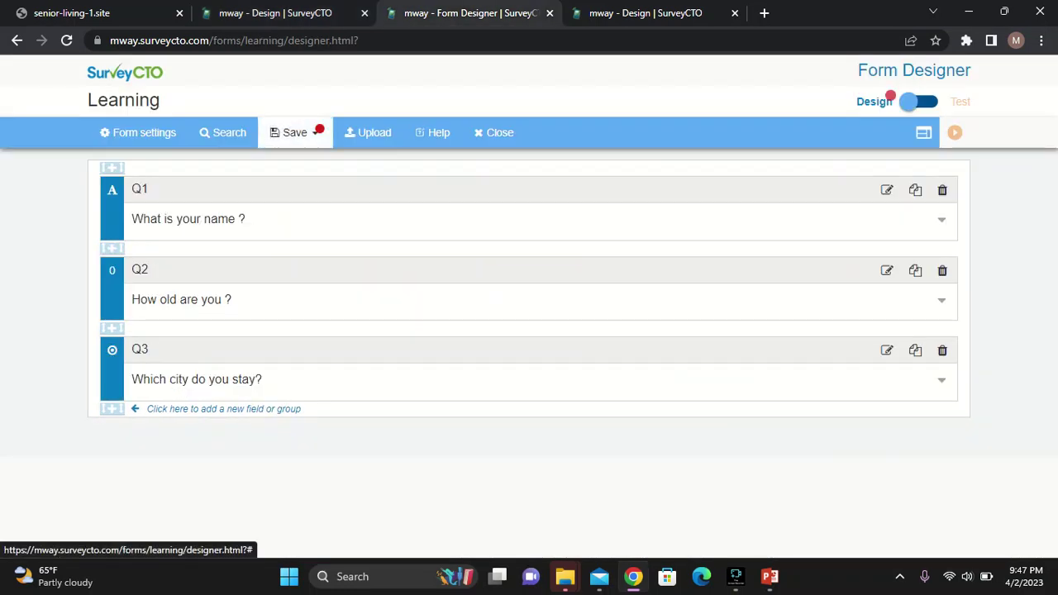
Save and deploy the Learning form, dismissing the deployment confirmation
{"action": "left_click", "coordinate": [294, 132]}
{"action": "left_click", "coordinate": [323, 199]}
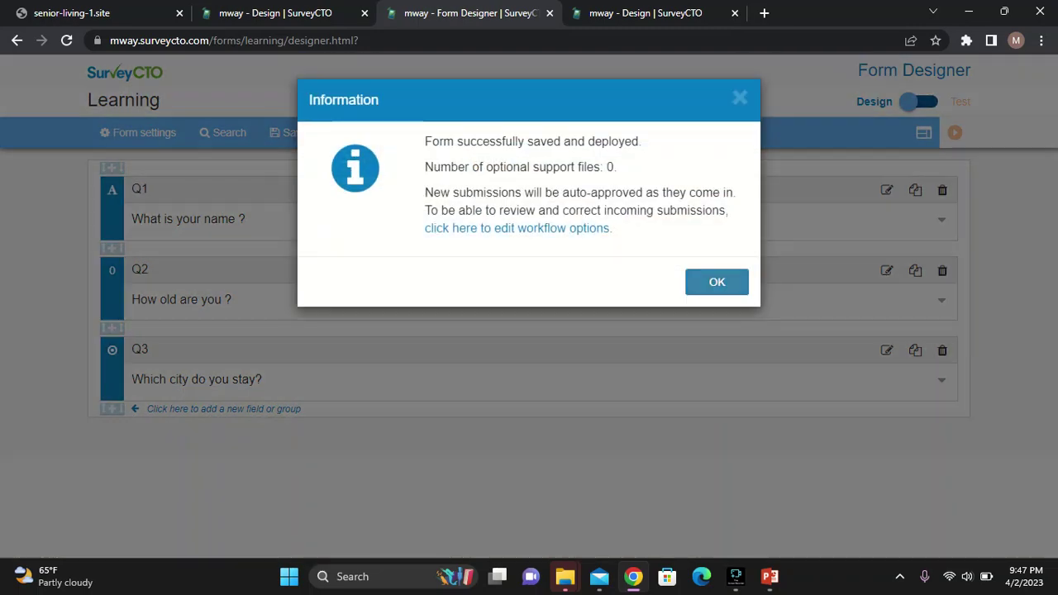
{"action": "key", "text": "Return"}
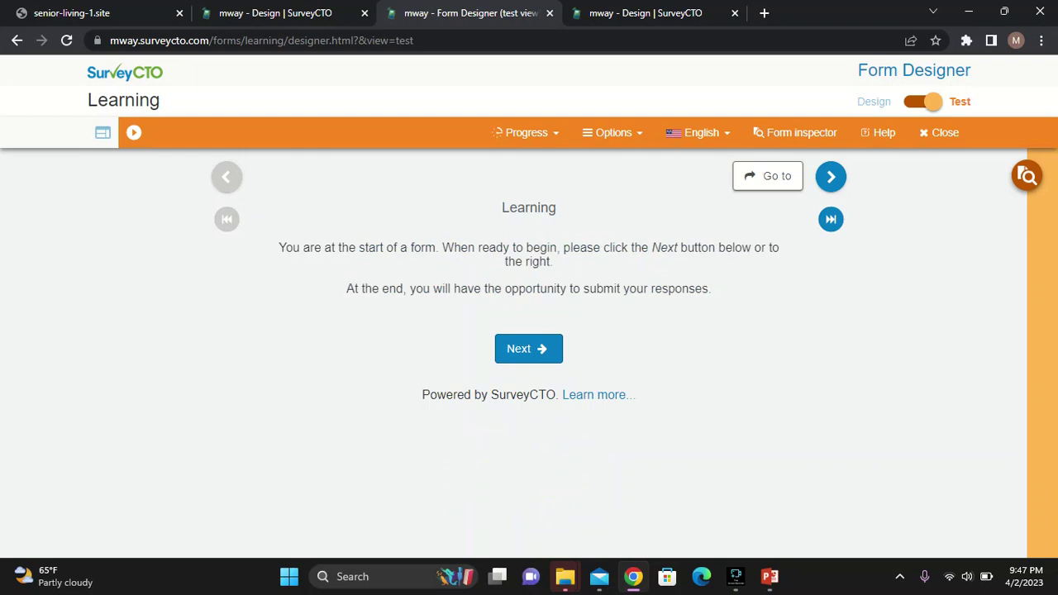
Answer the test form with a respondent's full name, age 90 and city Zomba, reaching the end
{"action": "key", "text": "Return"}
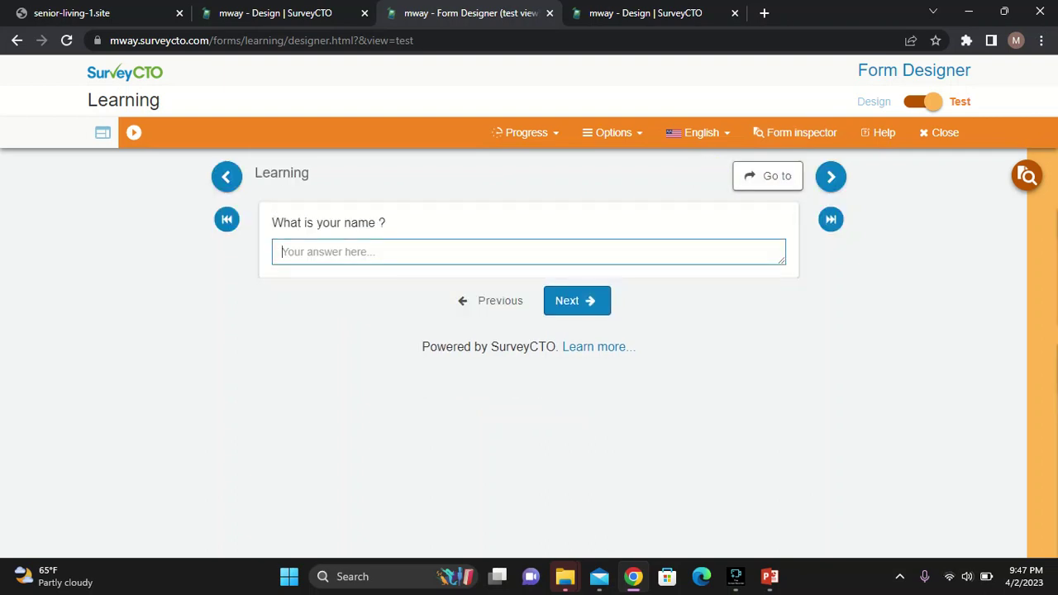
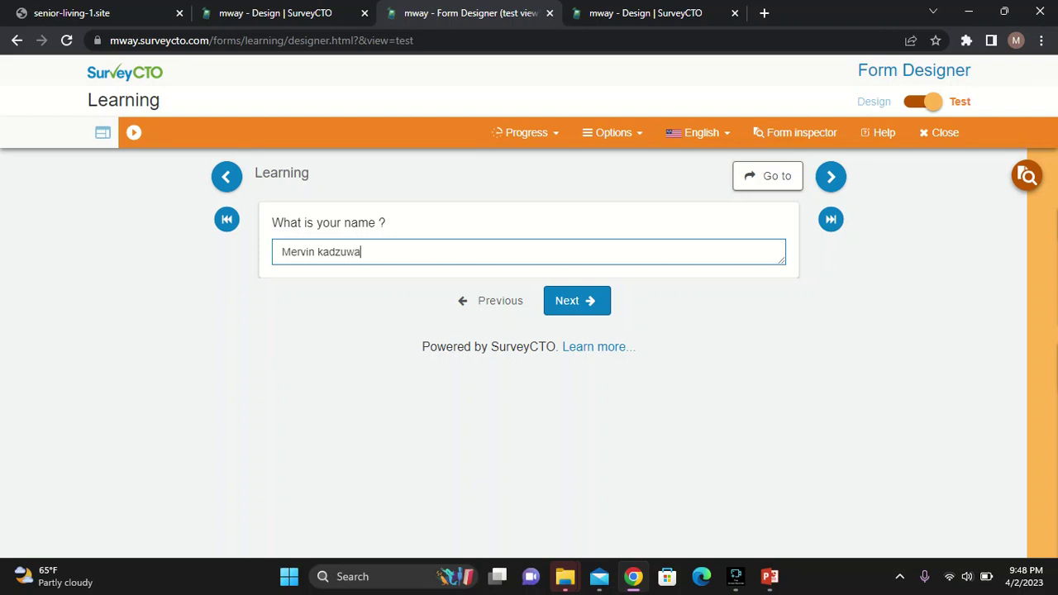
{"action": "key", "text": "Return"}
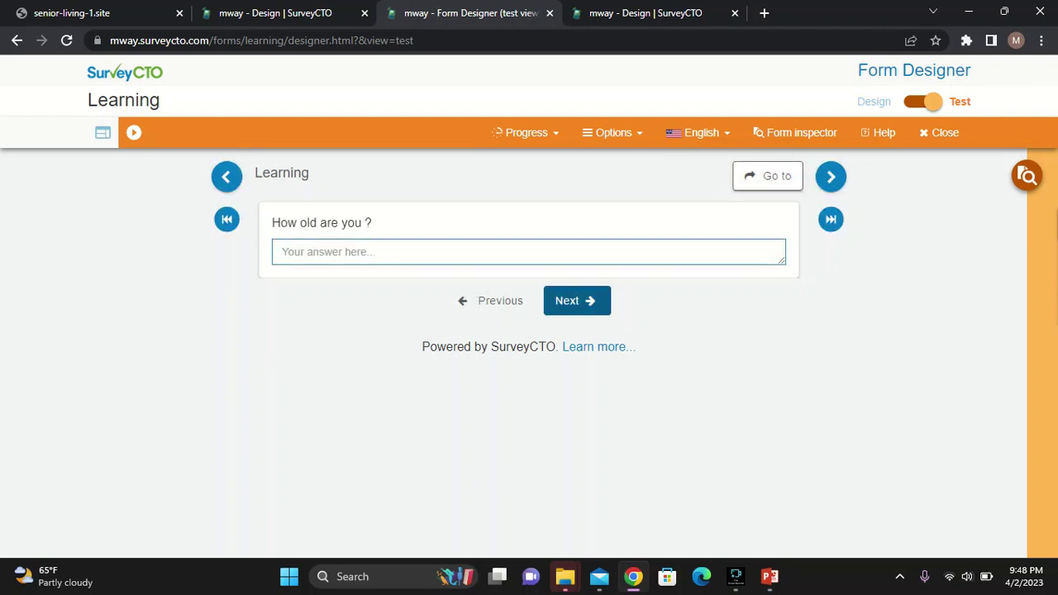
{"action": "type", "text": "90"}
{"action": "key", "text": "Return"}
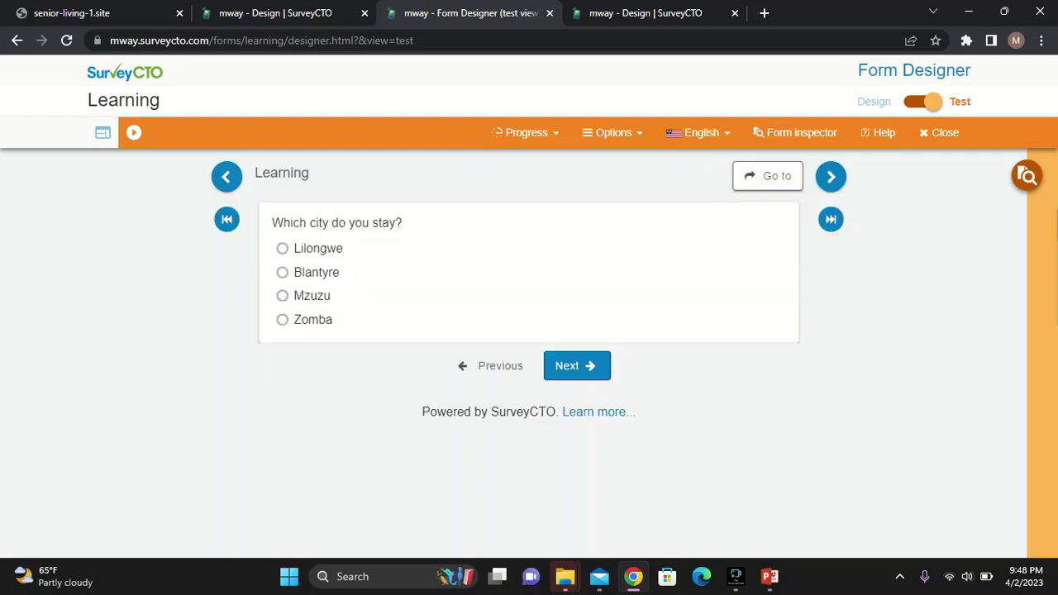
{"action": "left_click", "coordinate": [282, 319]}
{"action": "left_click", "coordinate": [570, 365]}
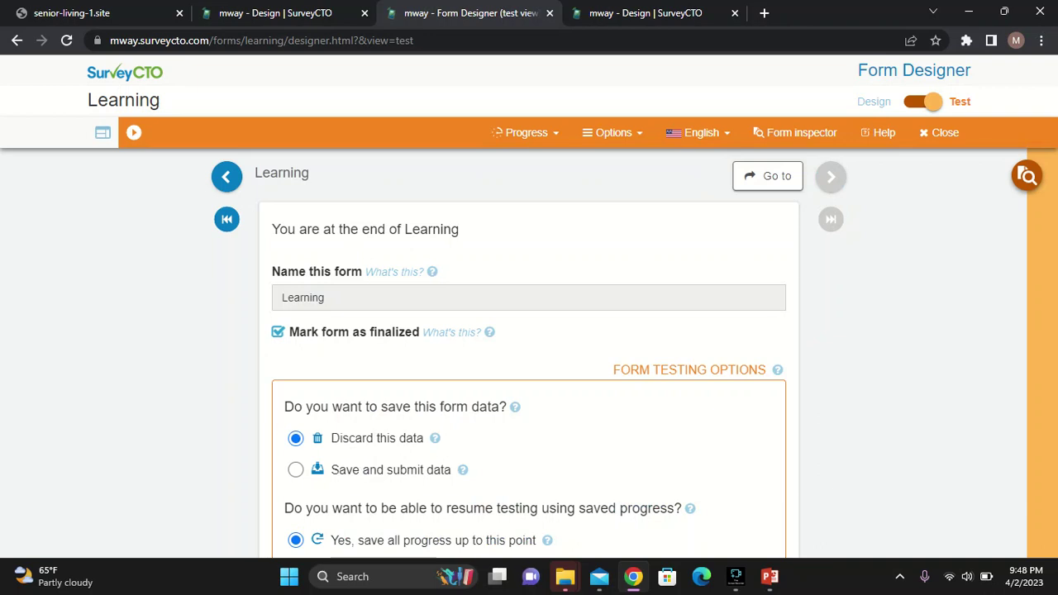
Return from test view to the Learning form's design view listing Q1, Q2 and Q3
{"action": "key", "text": "alt+Left"}
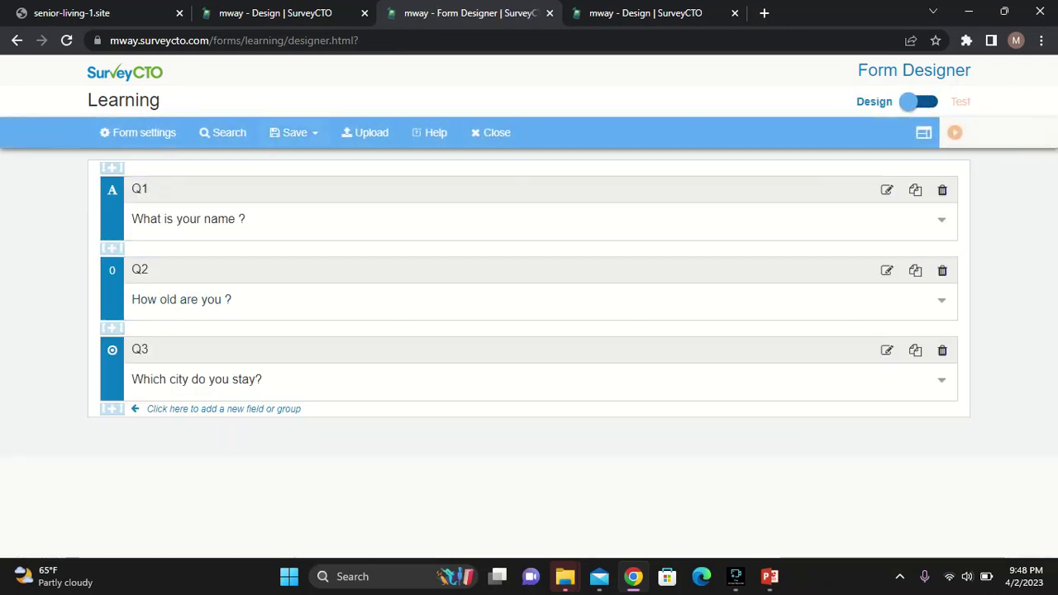